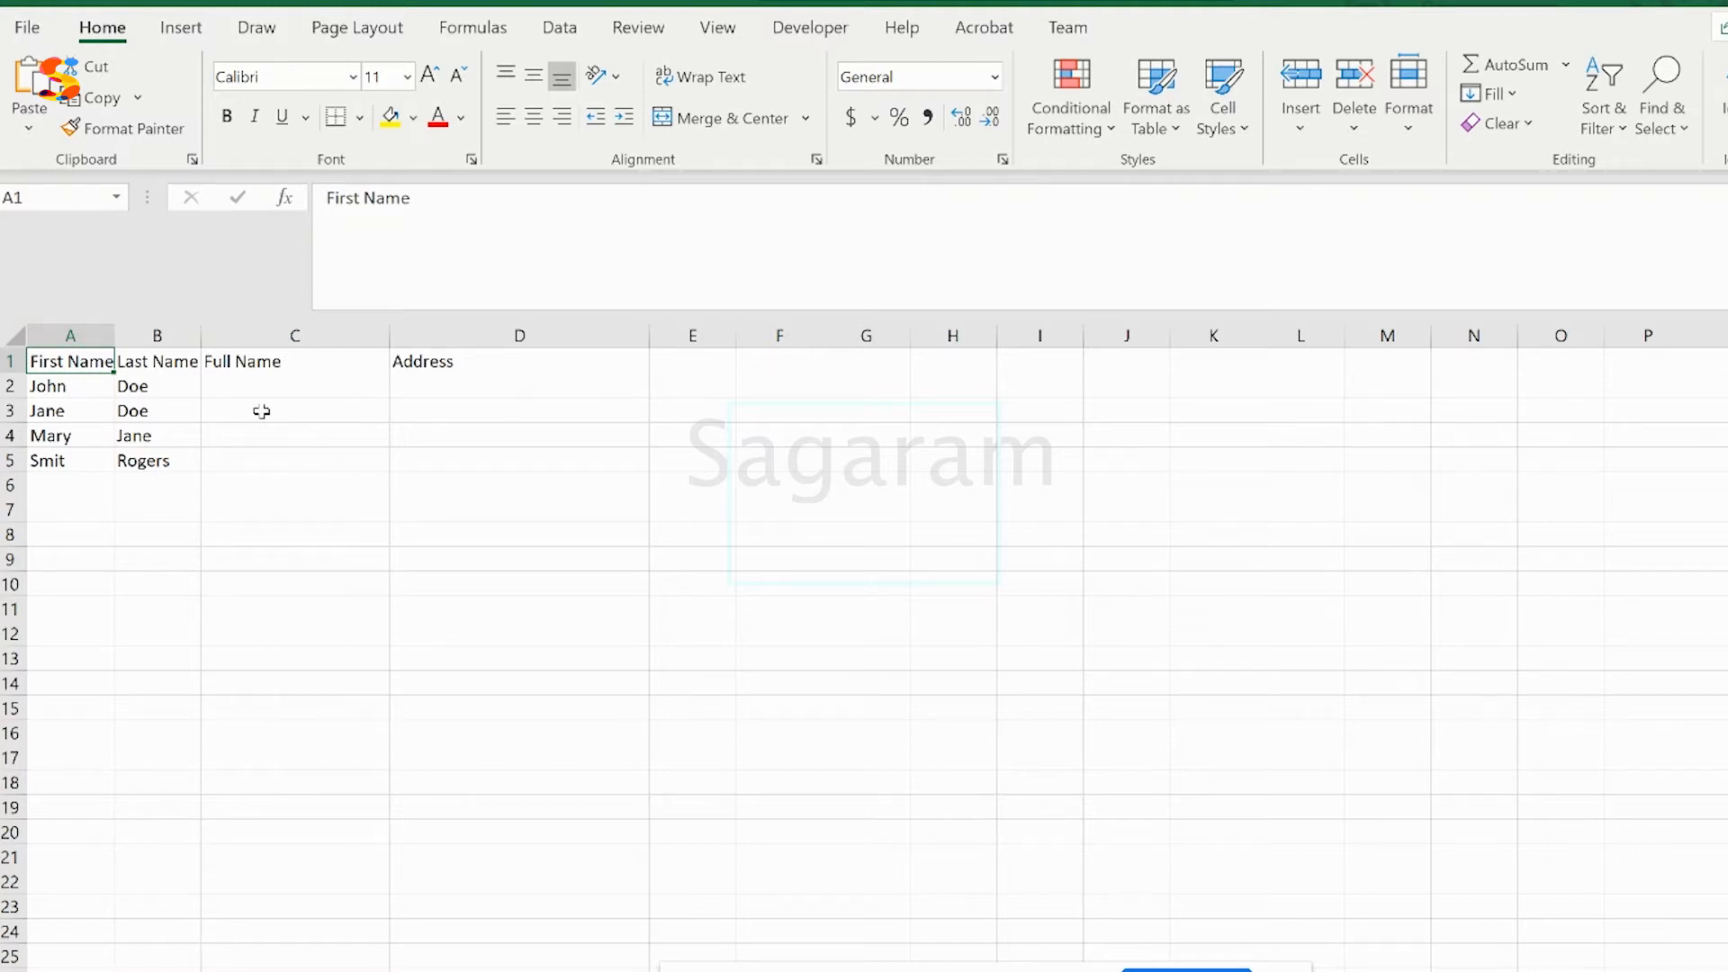
Step: Review the First Name, Last Name, Full Name and Address cells in row 2 of the sheet
click(255, 386)
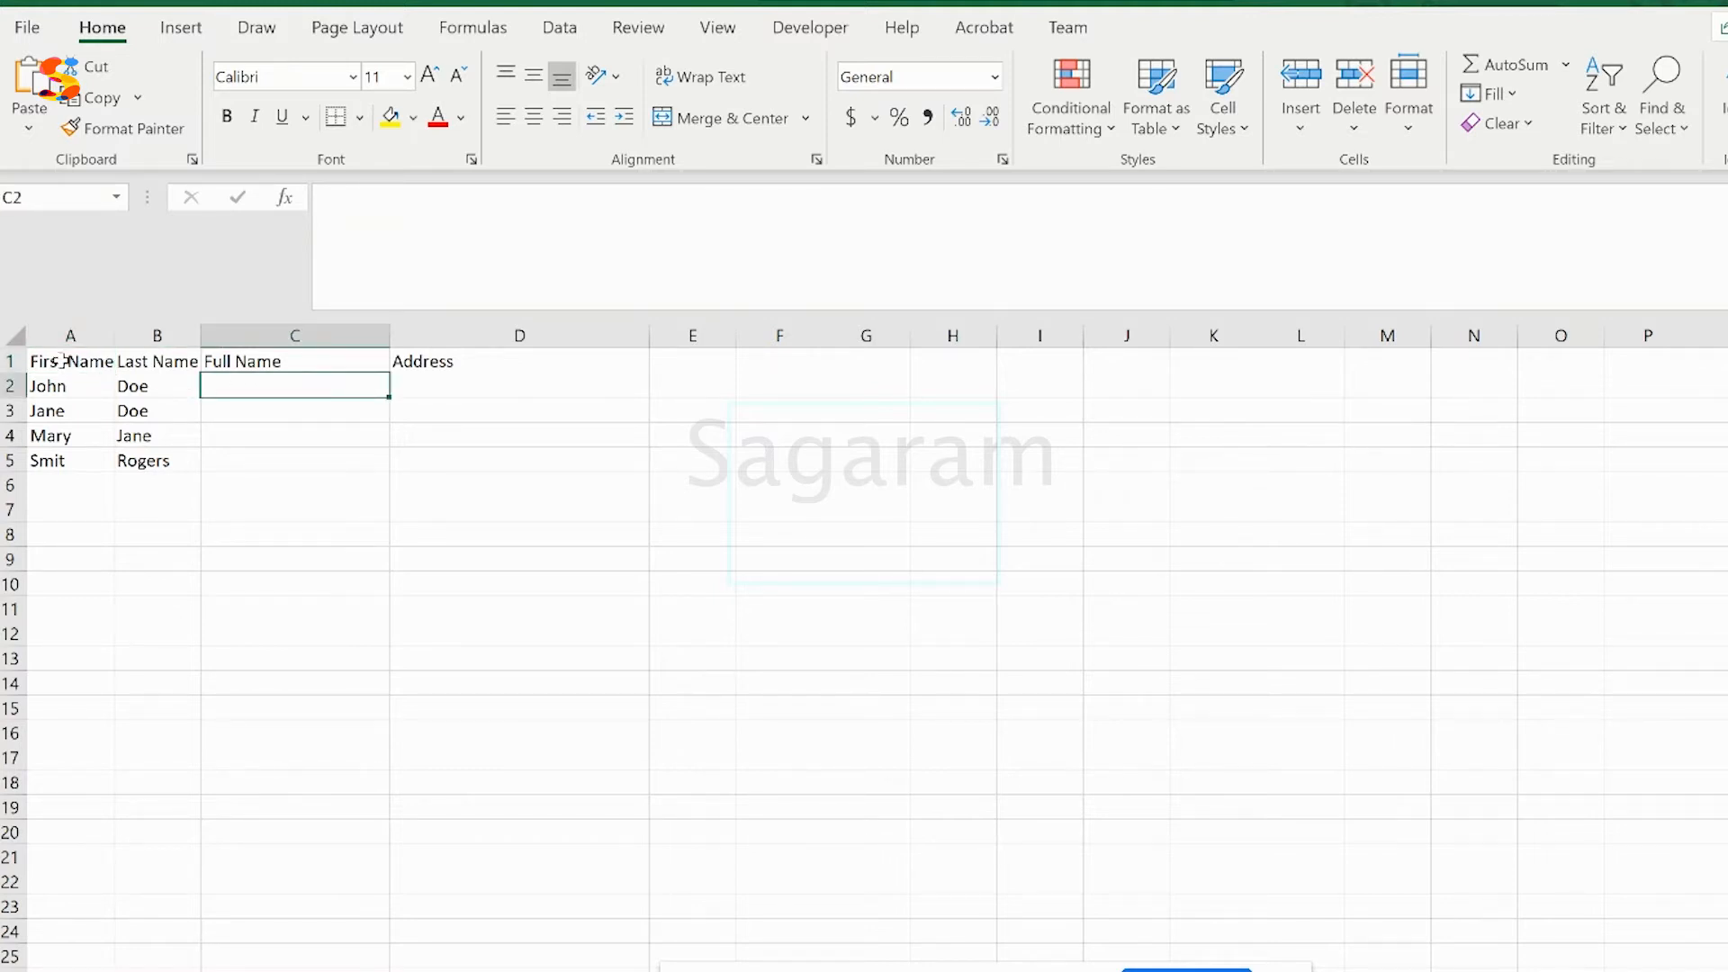
scroll(68, 365, up, 3)
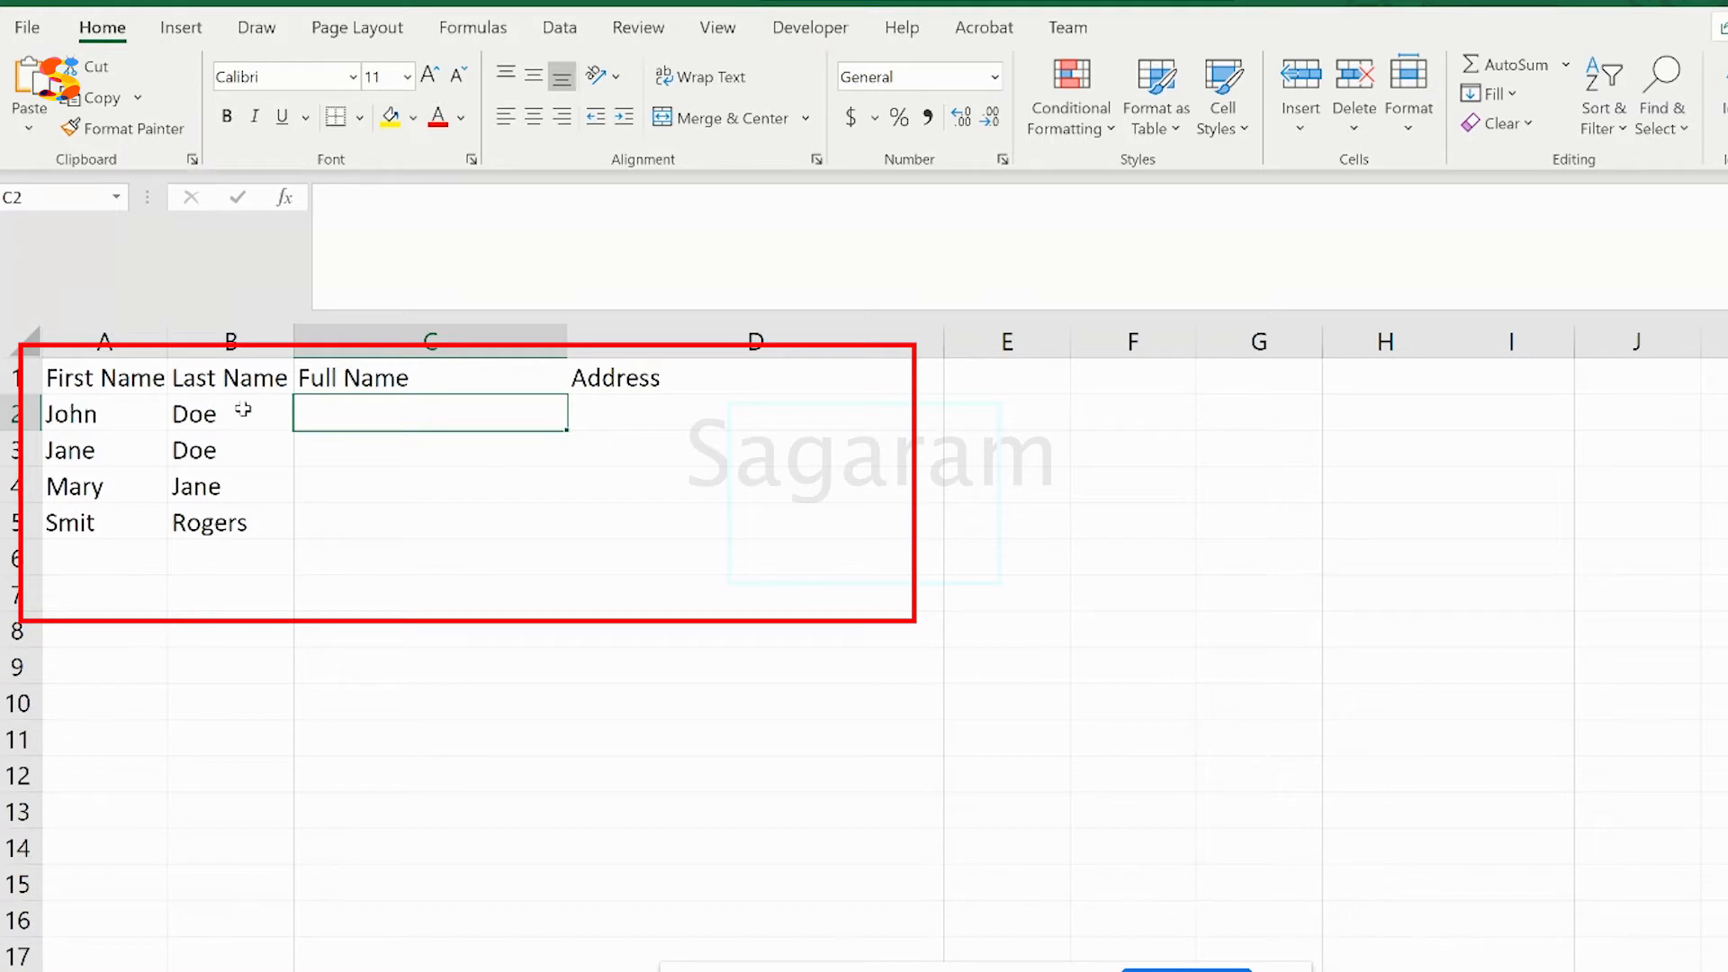
click(104, 416)
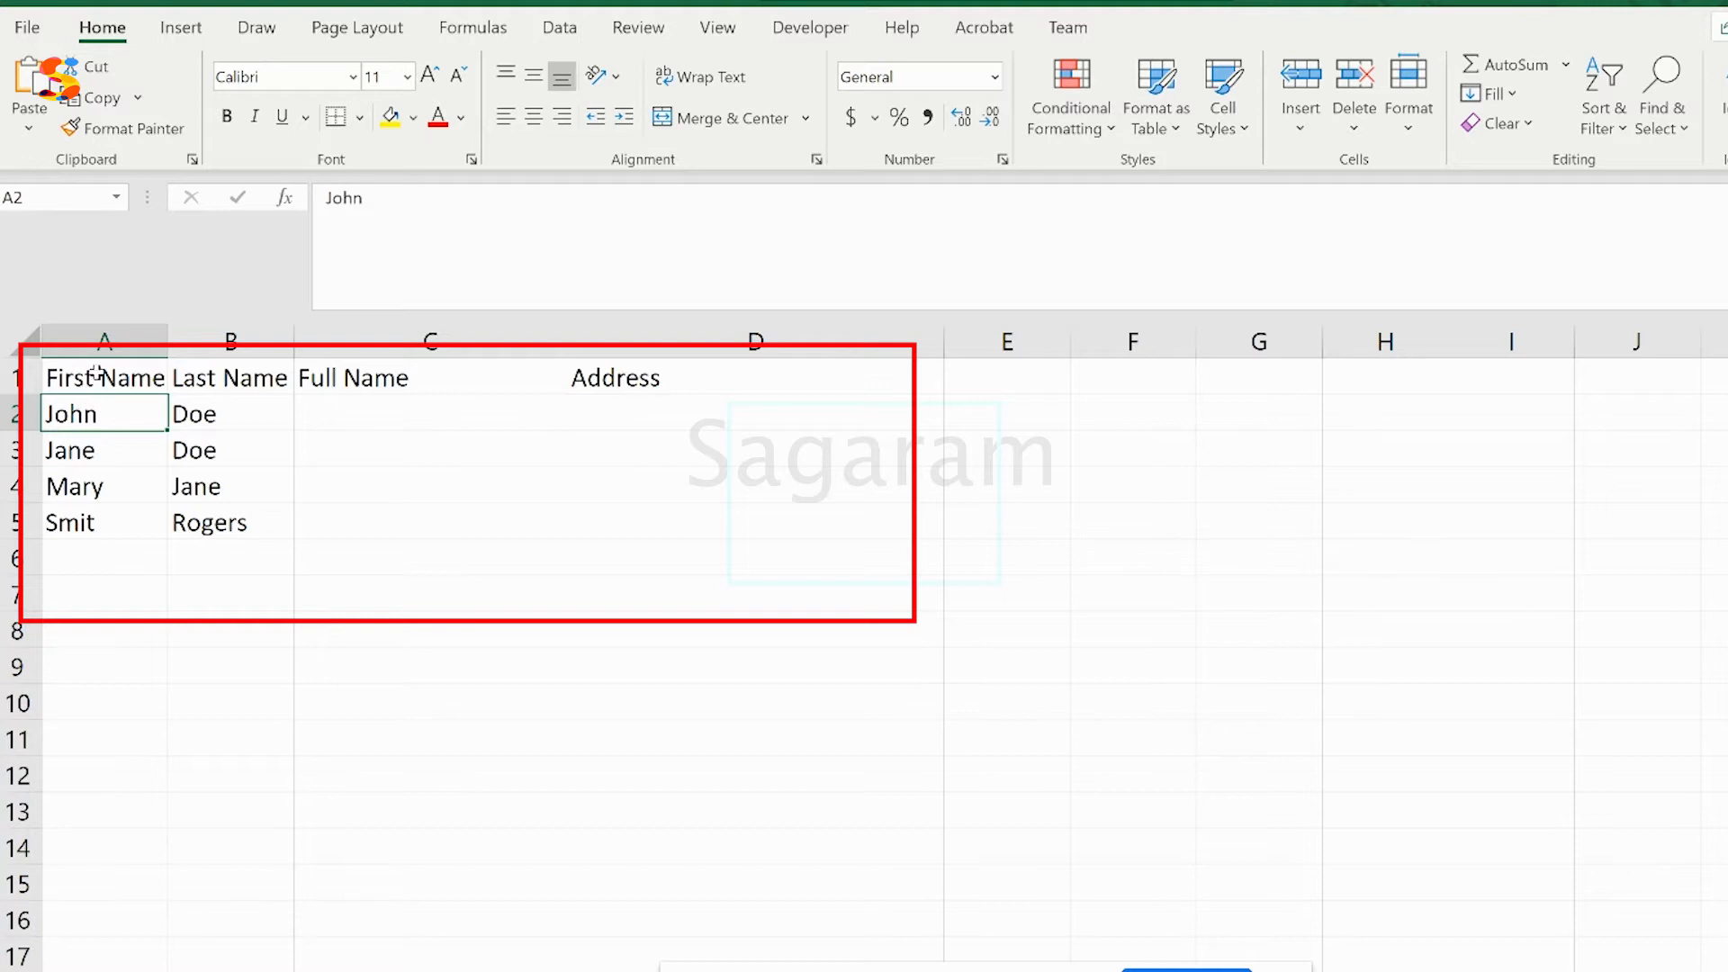
click(219, 410)
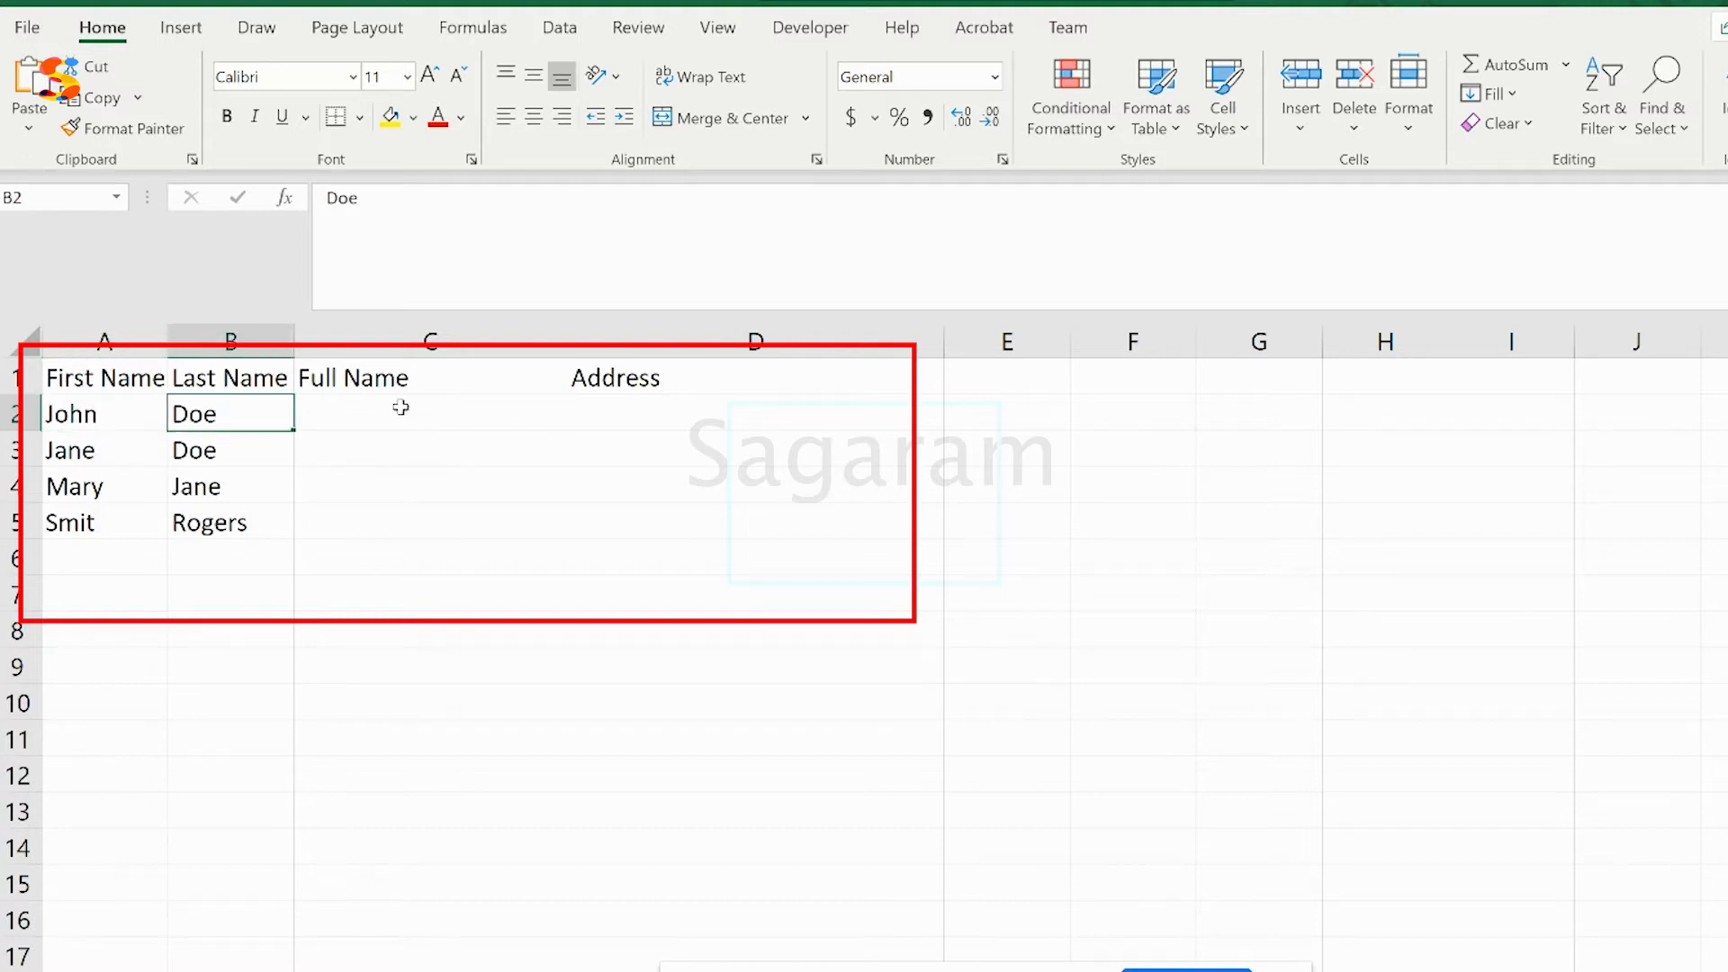
click(450, 409)
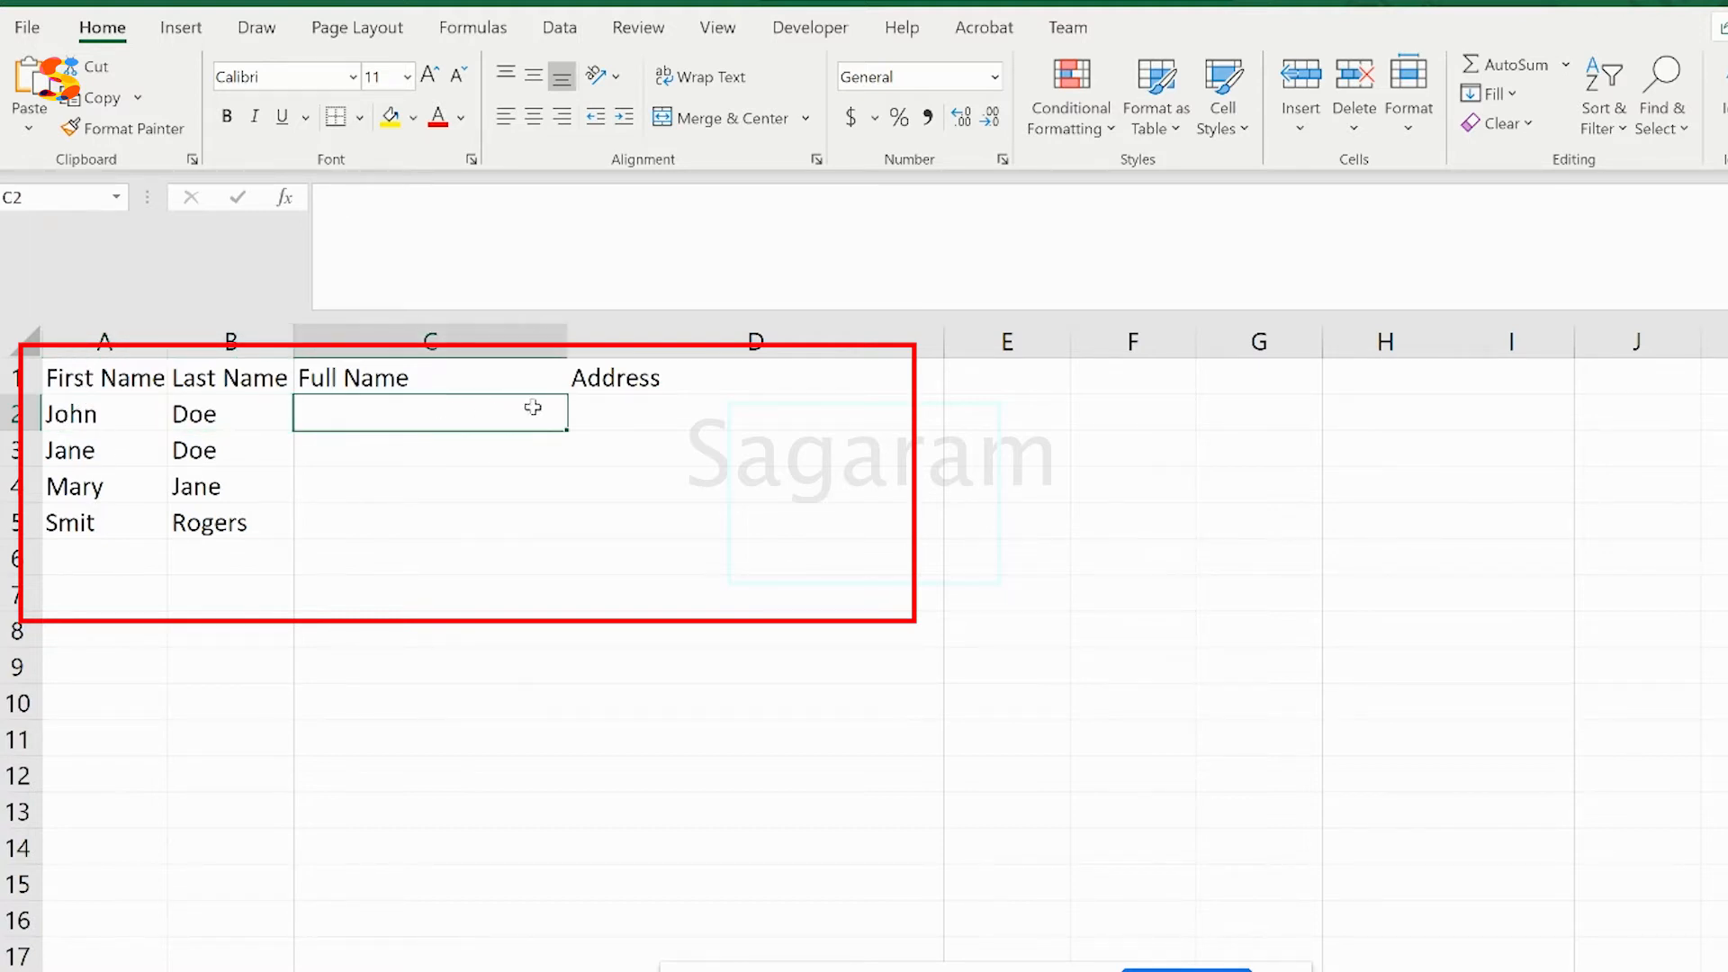
click(679, 418)
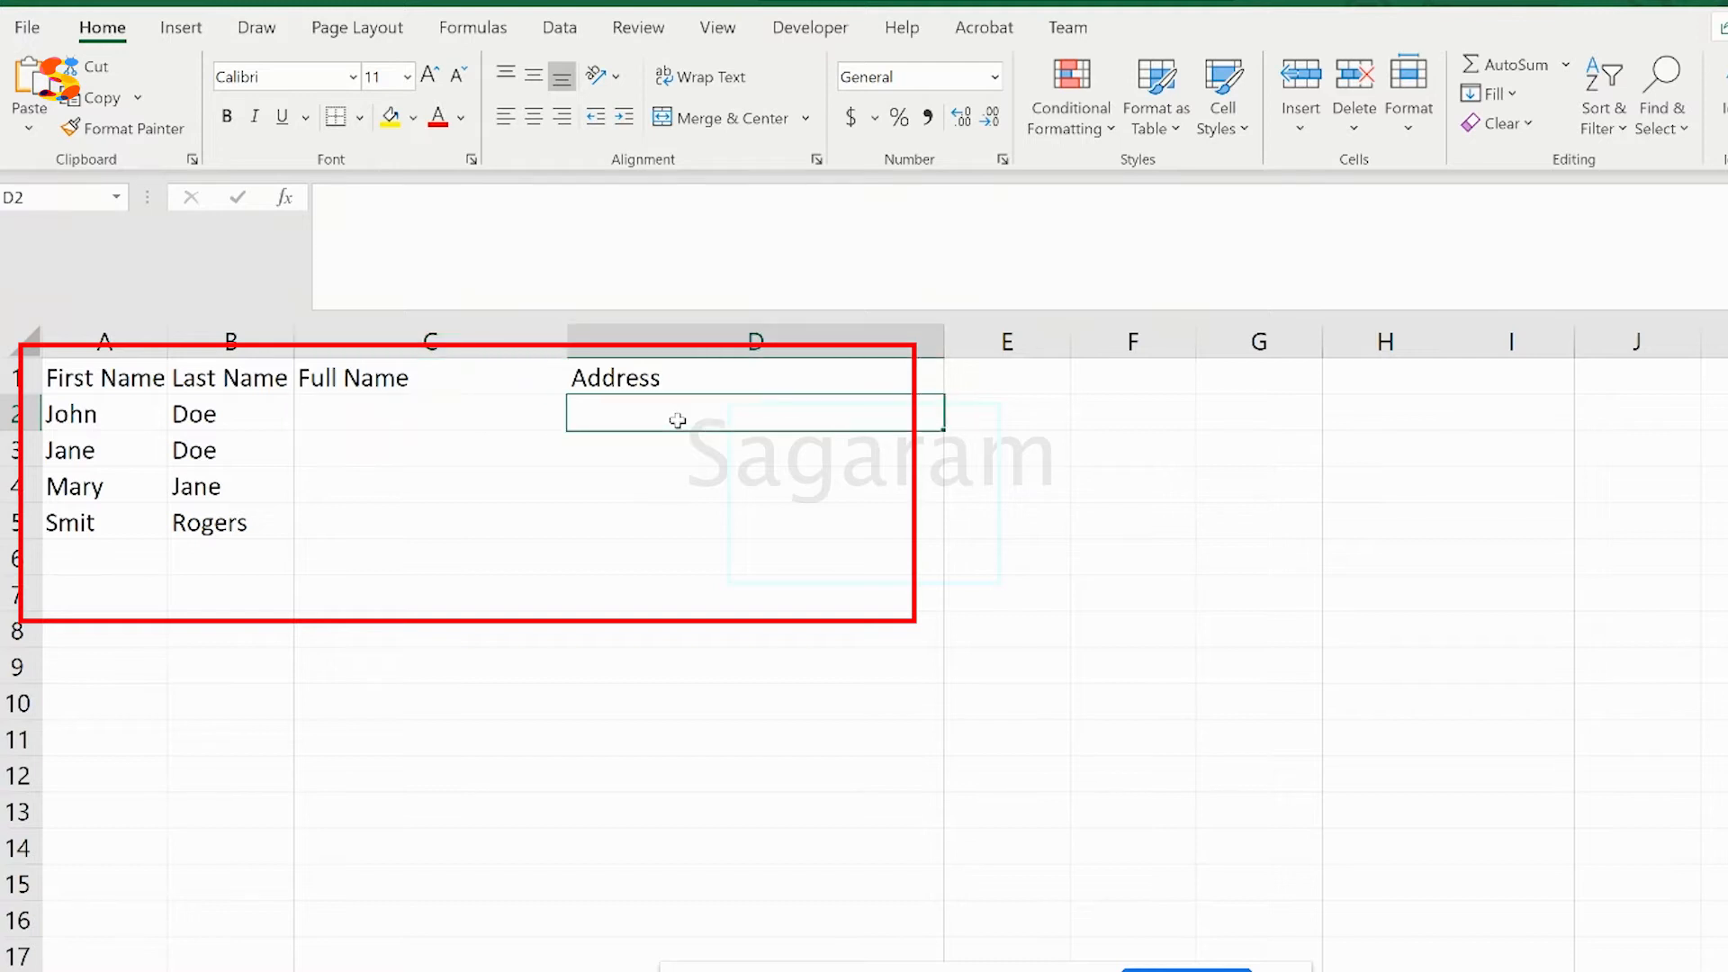
click(418, 420)
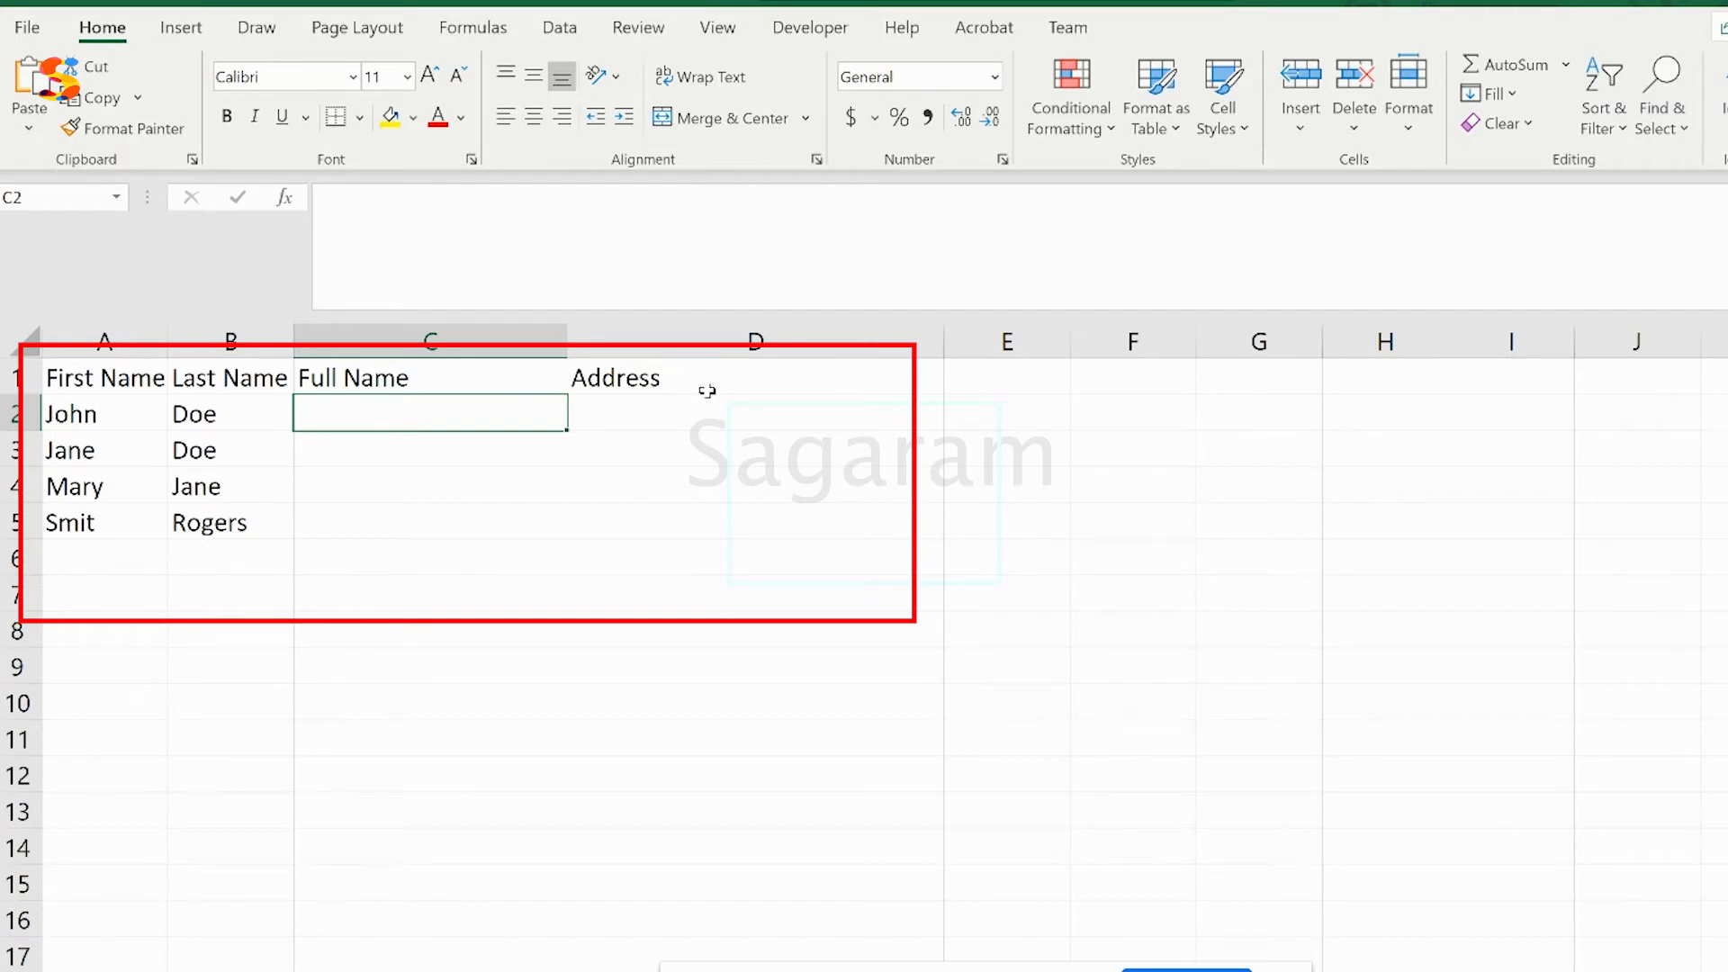
click(663, 416)
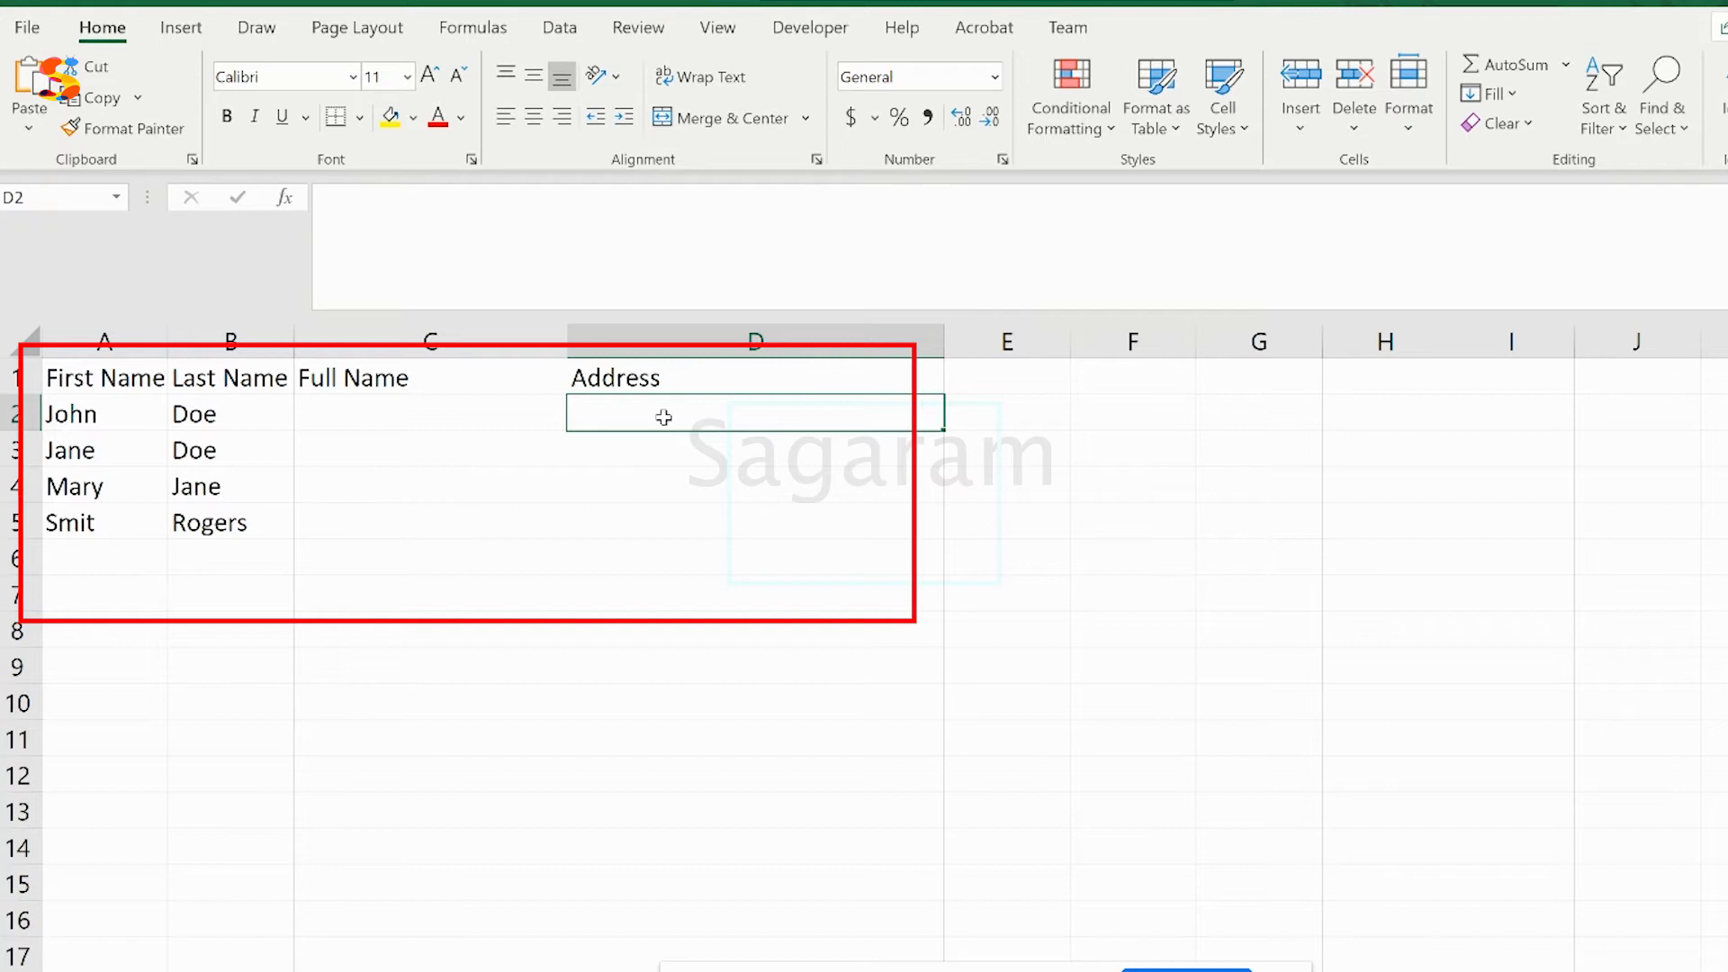
click(103, 412)
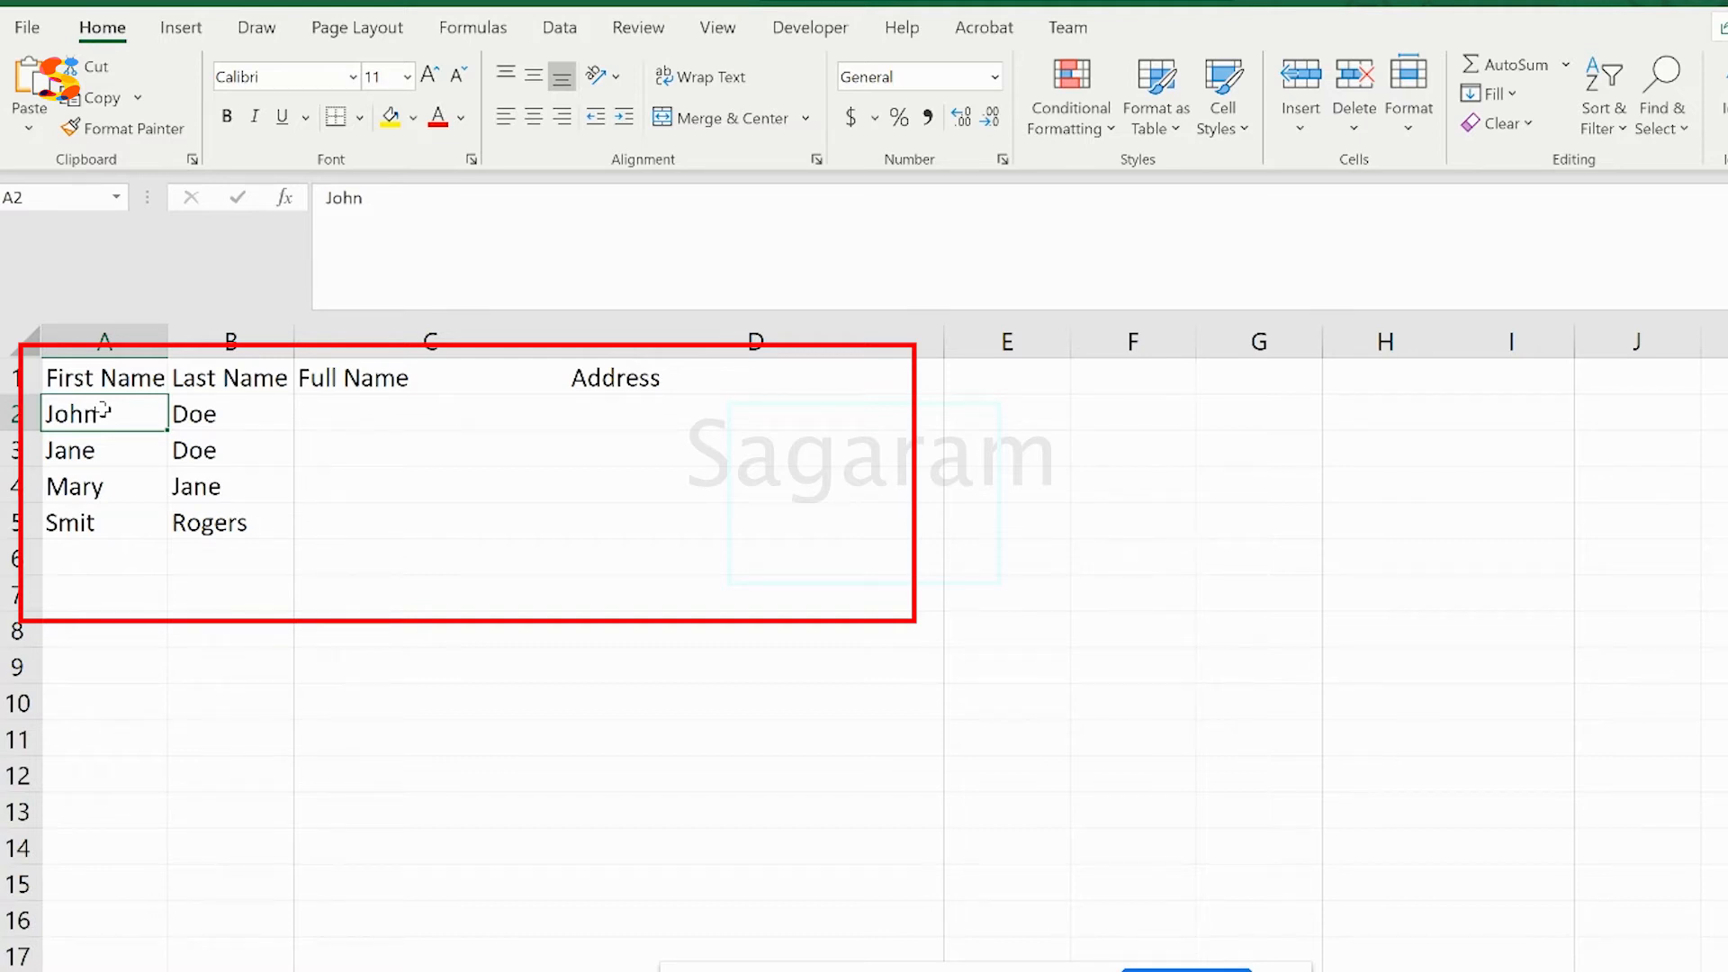
Step: Enter the formula =CONCAT(A2,B2) in cell C2 to join the first and last name
click(339, 411)
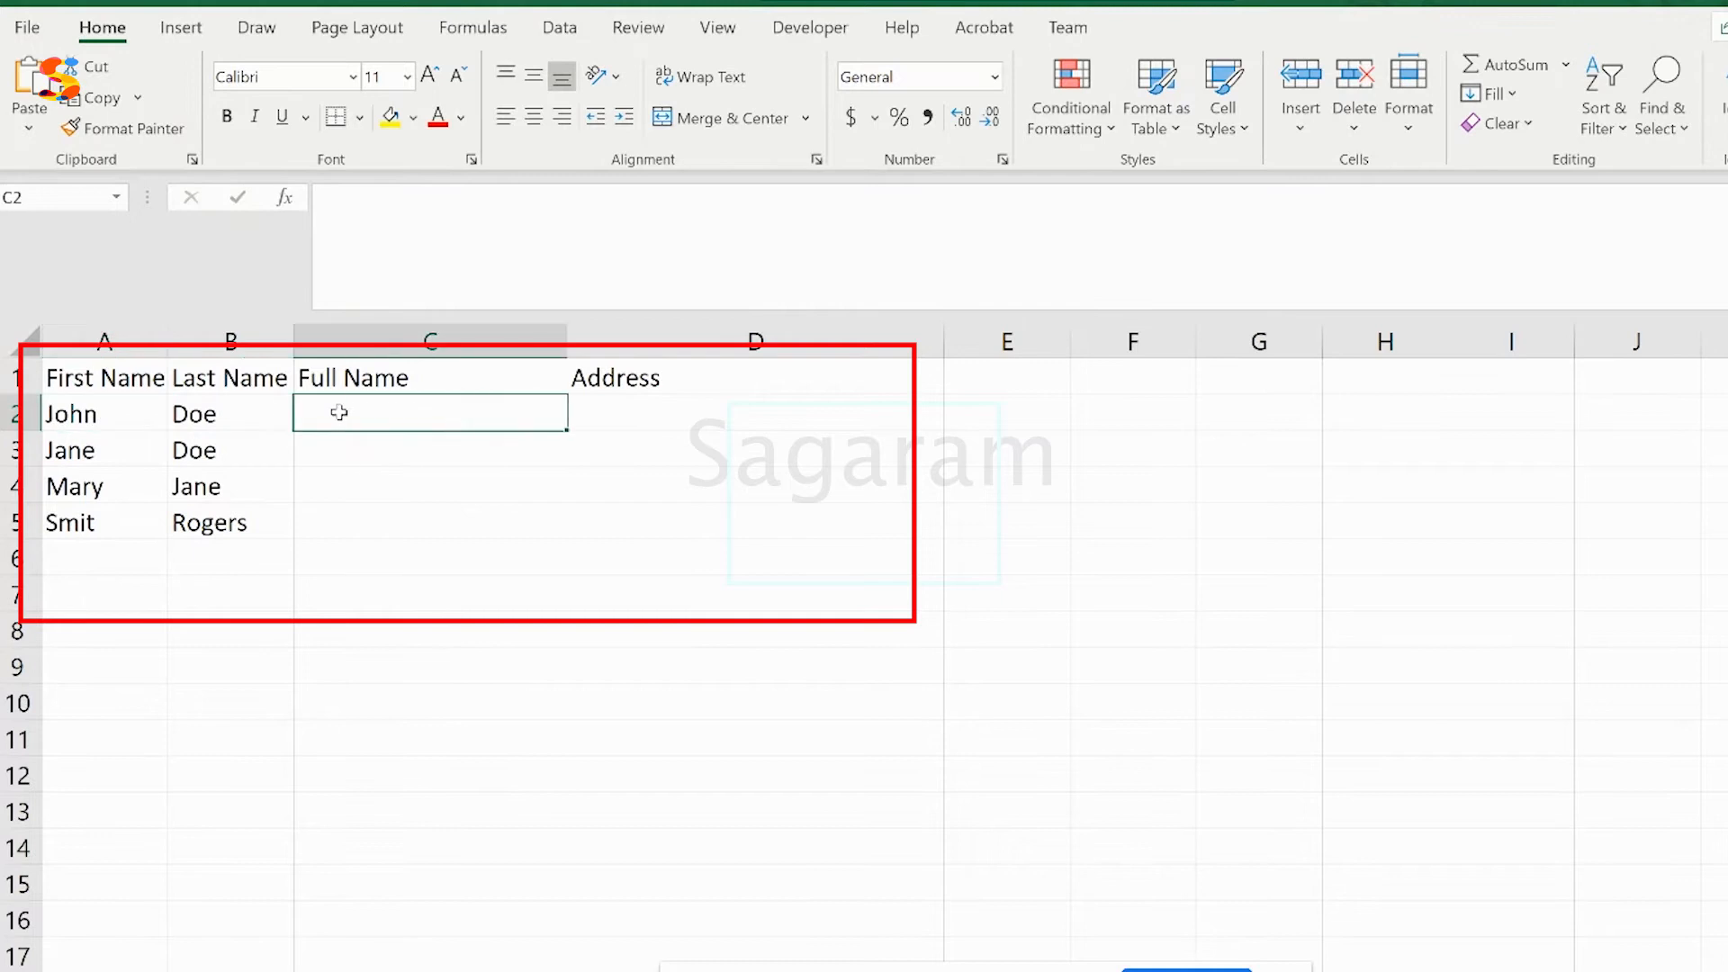
click(441, 243)
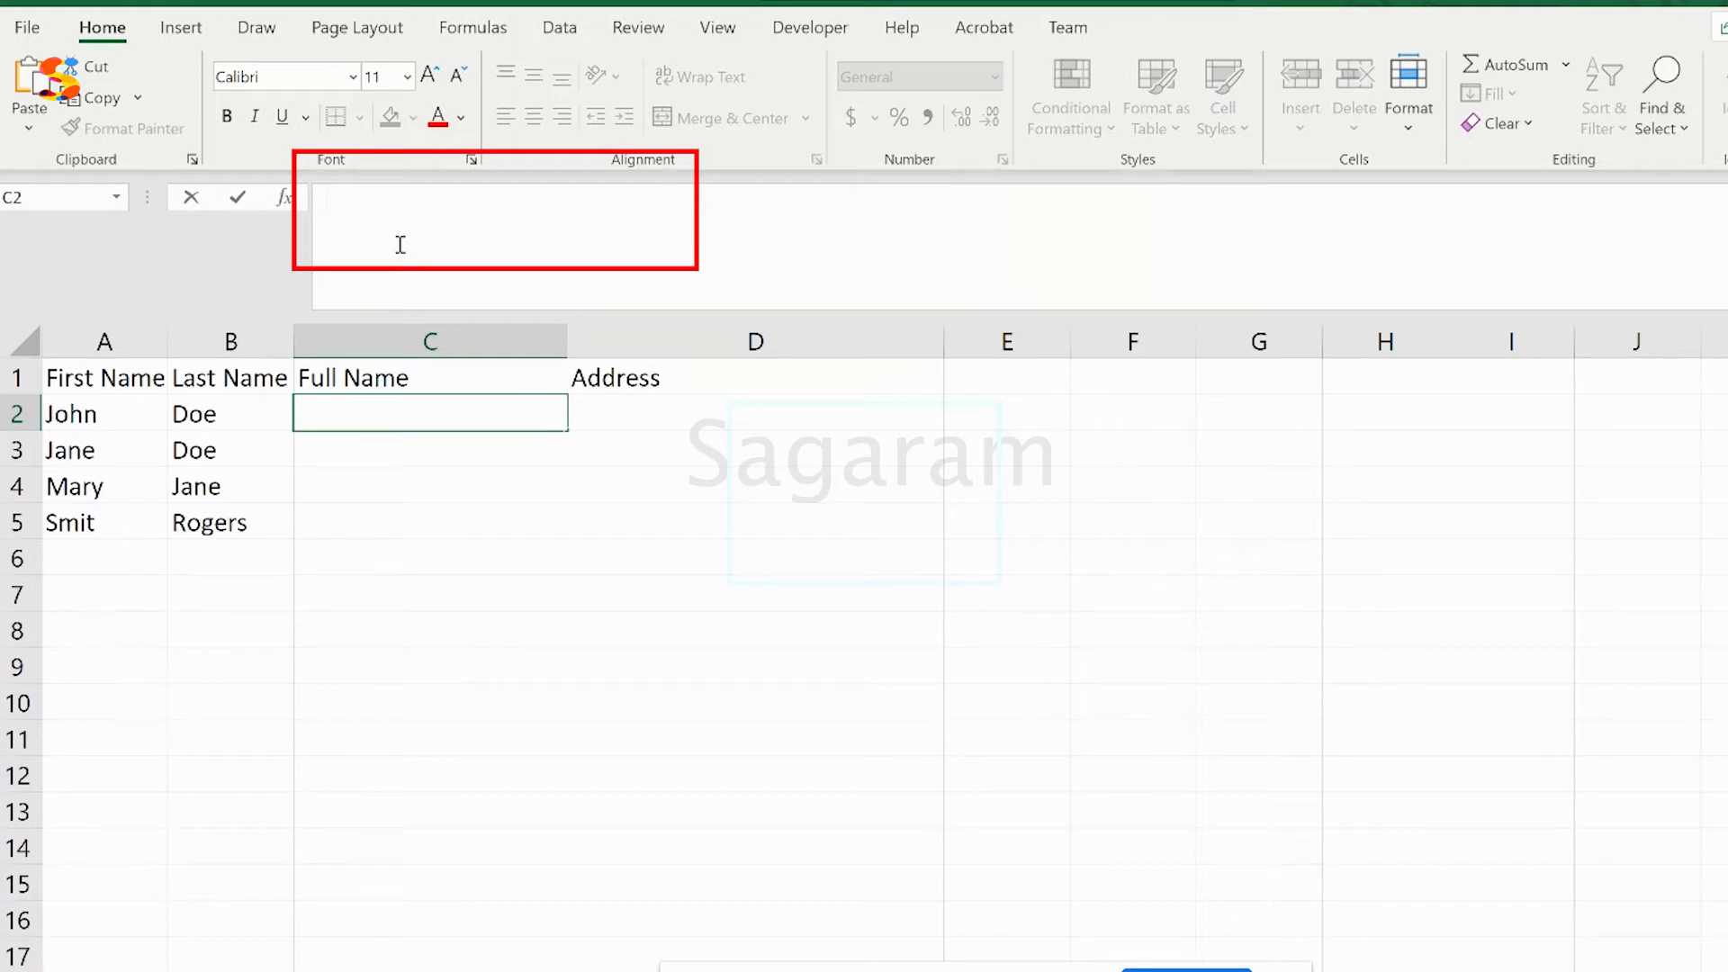
text(=)
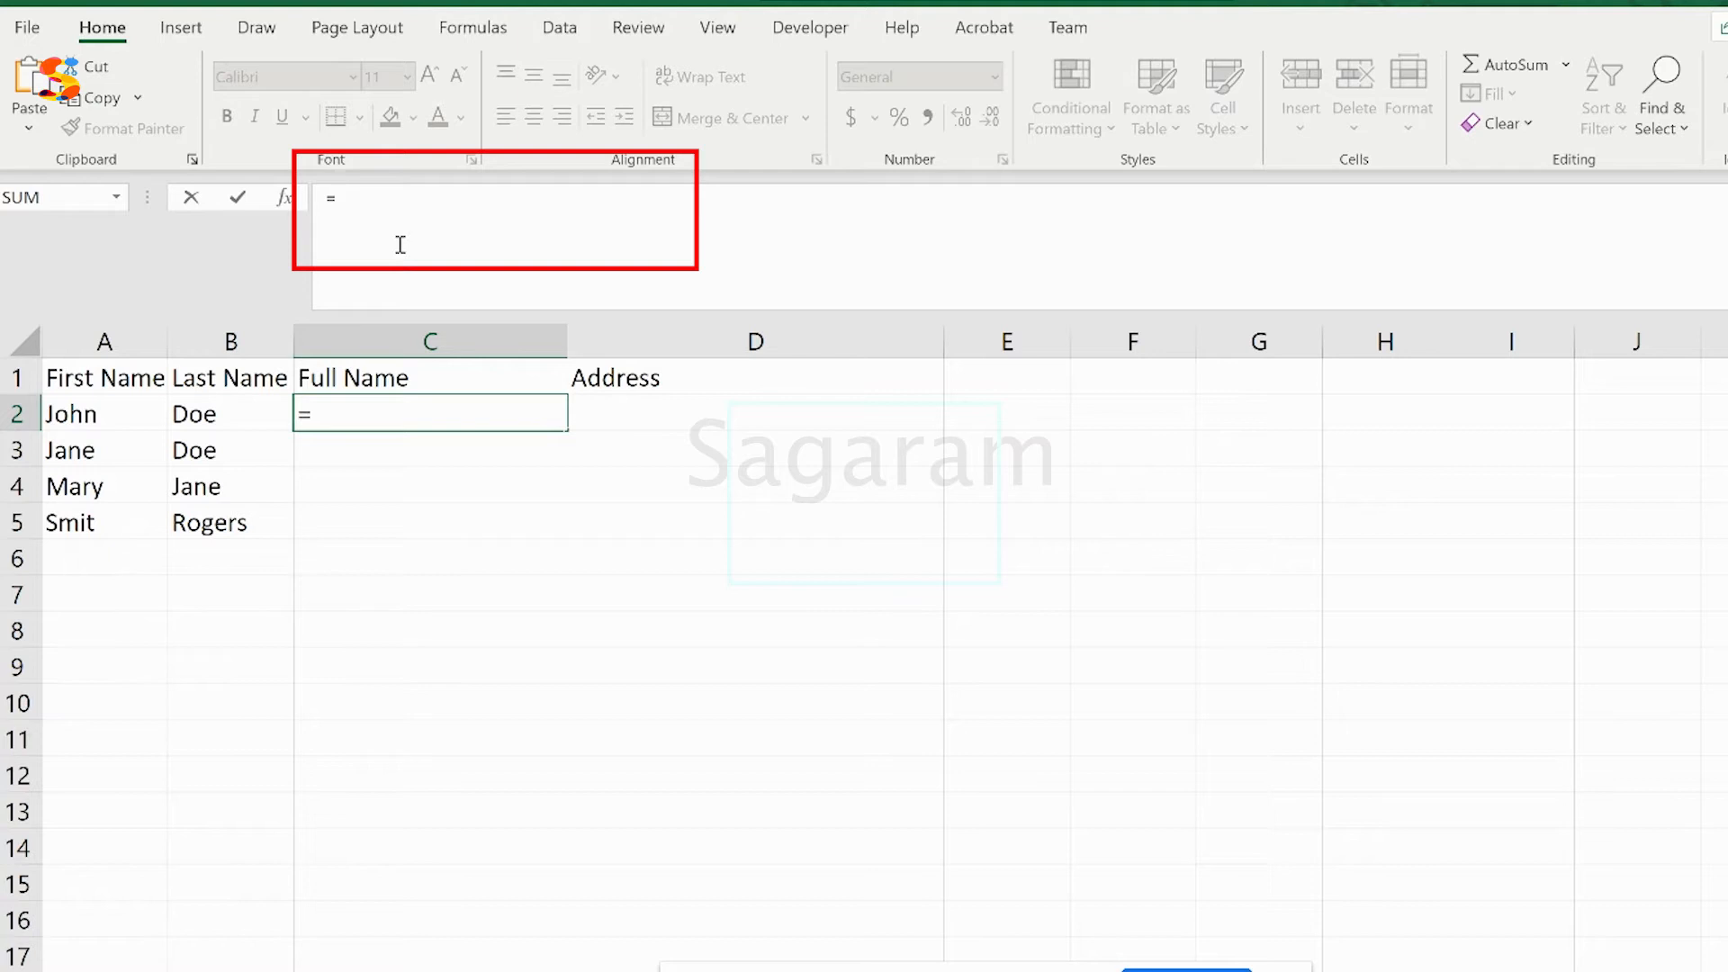
text(co)
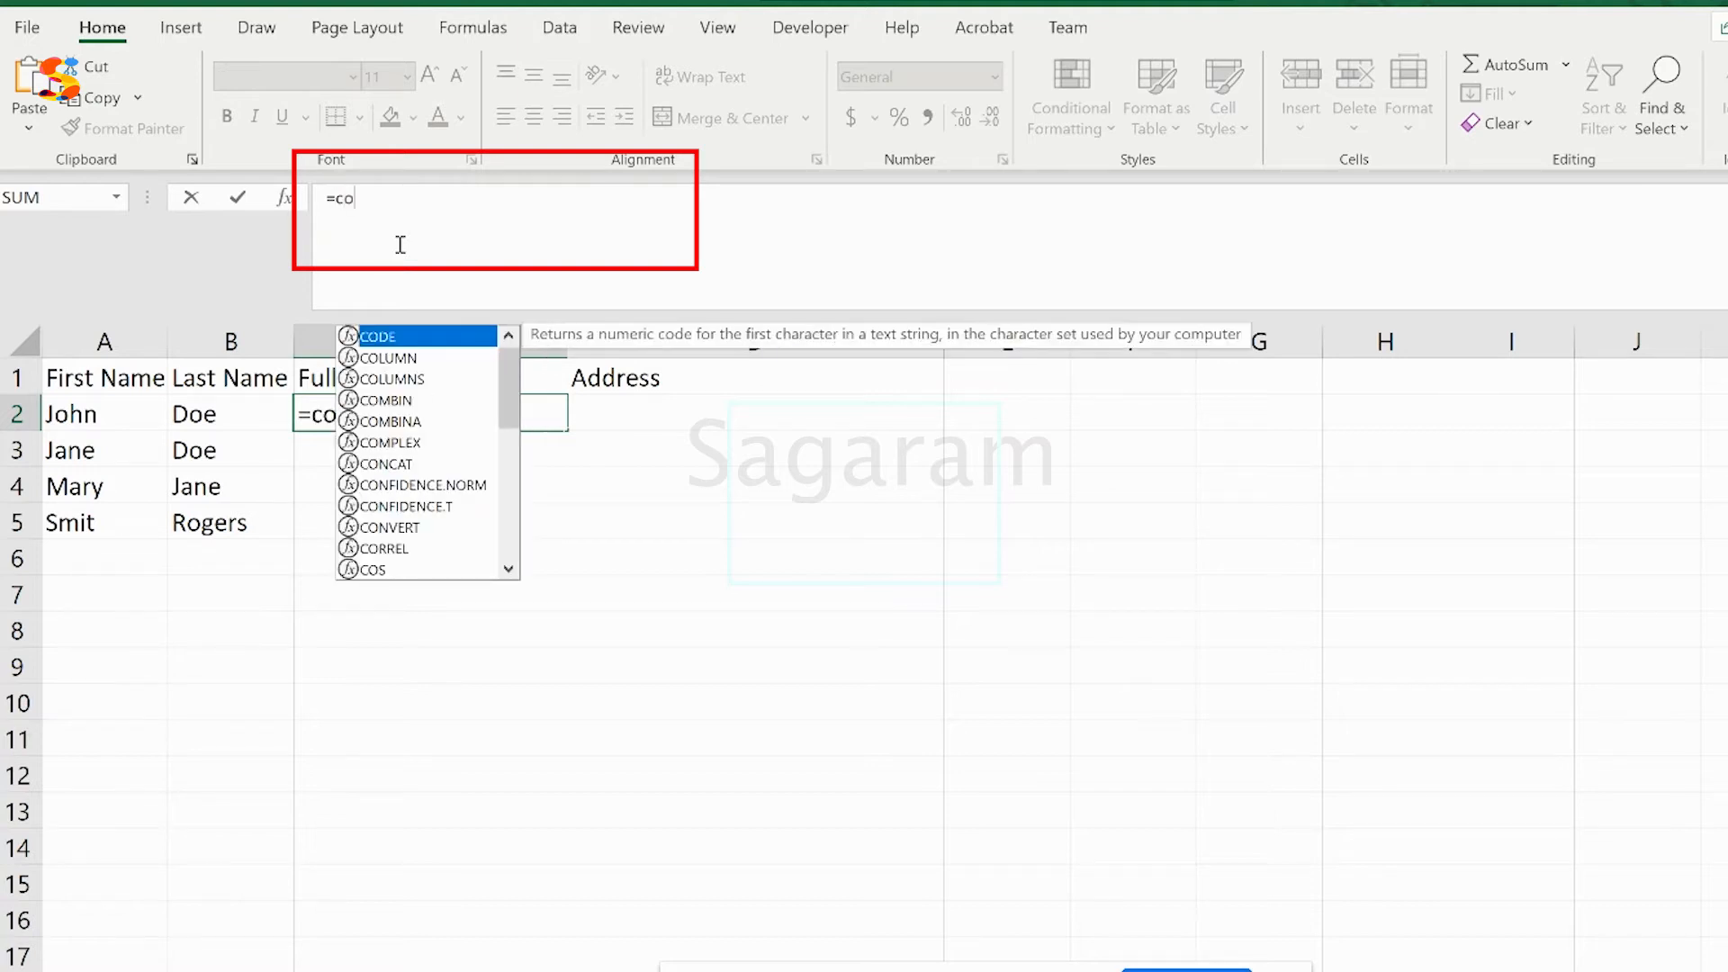
text(n)
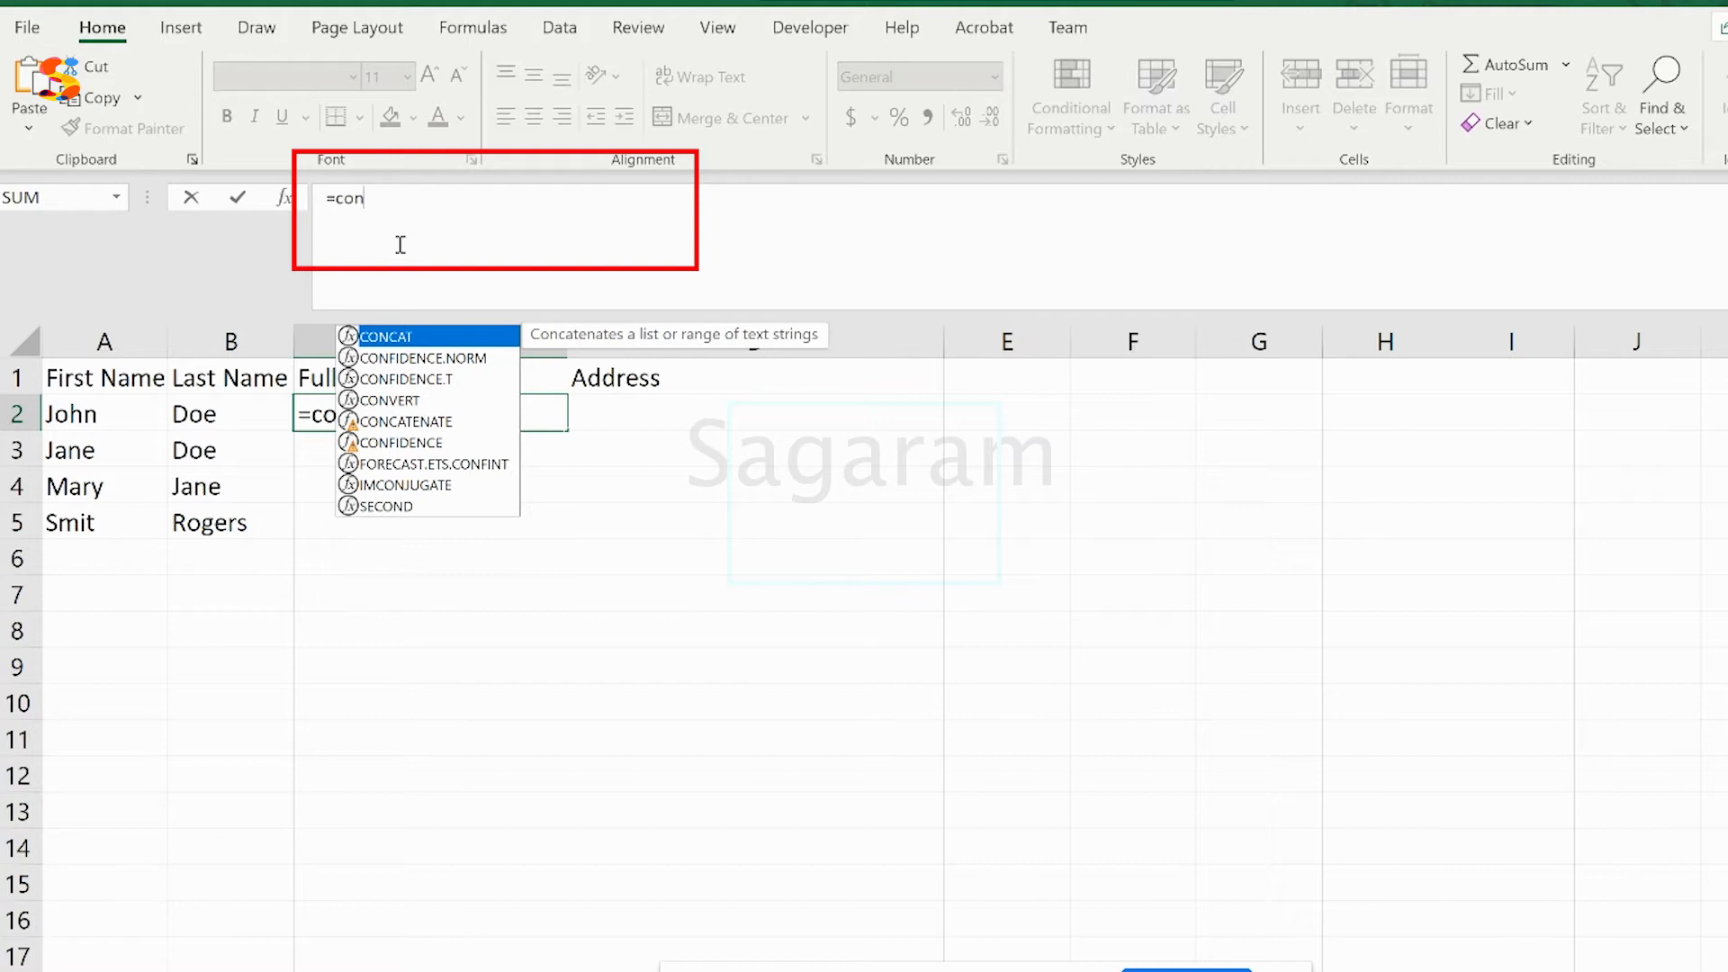
text(cat)
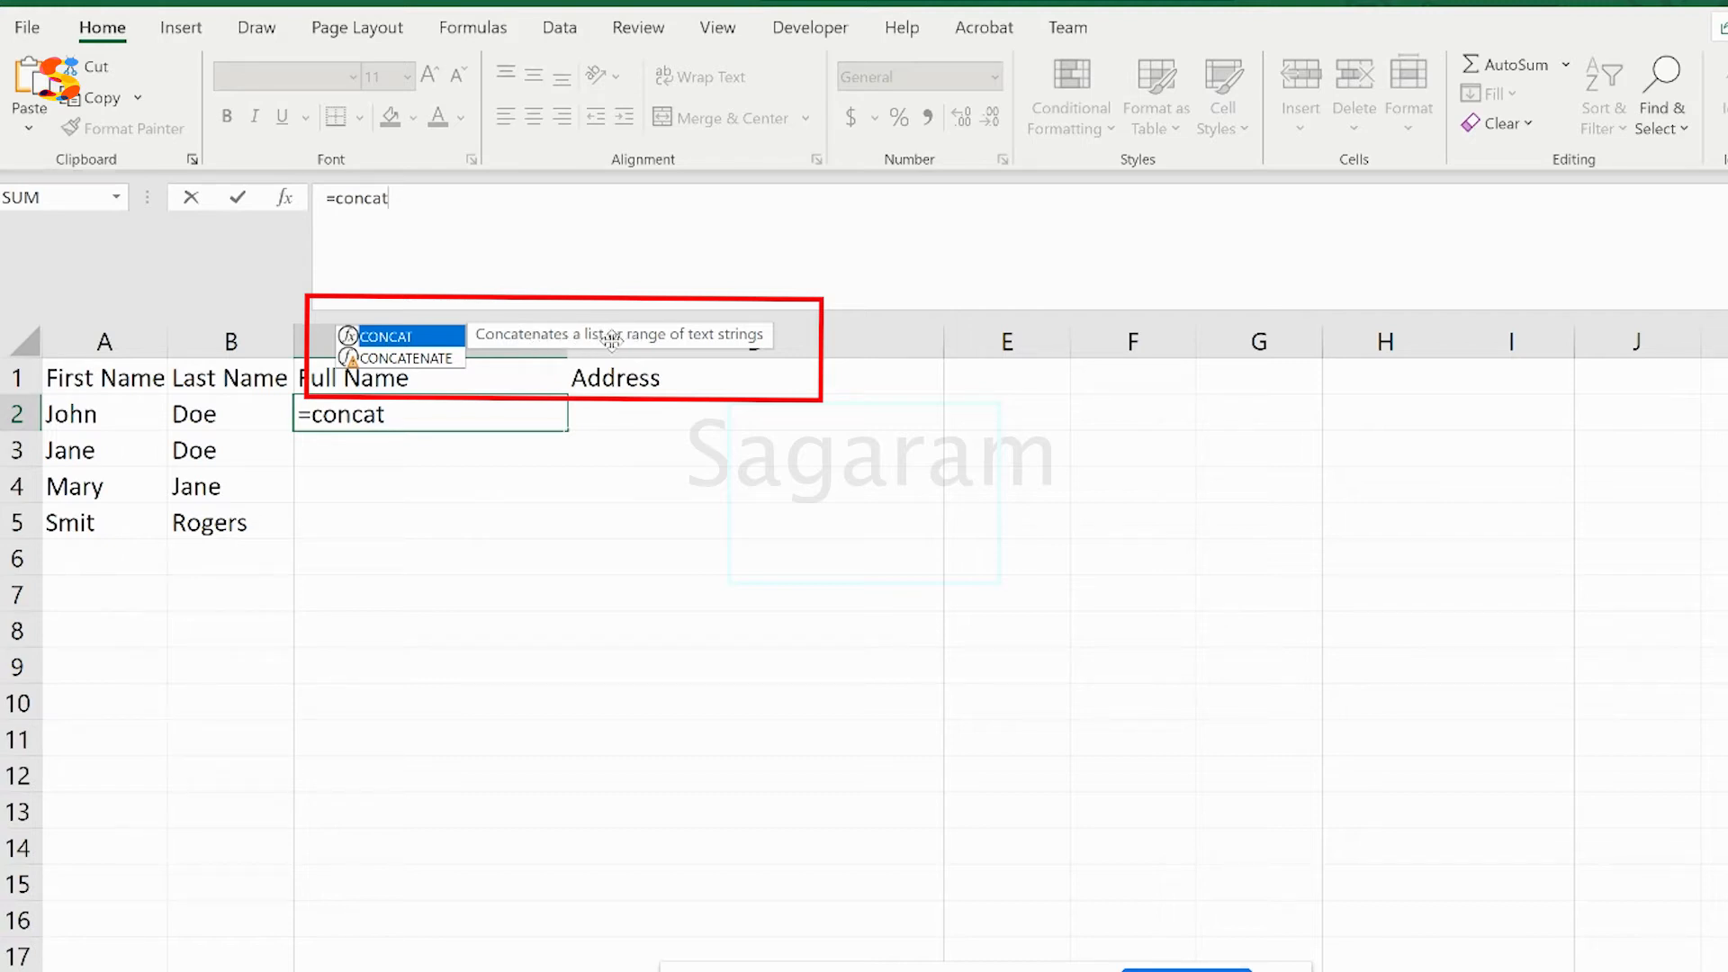
double_click(448, 343)
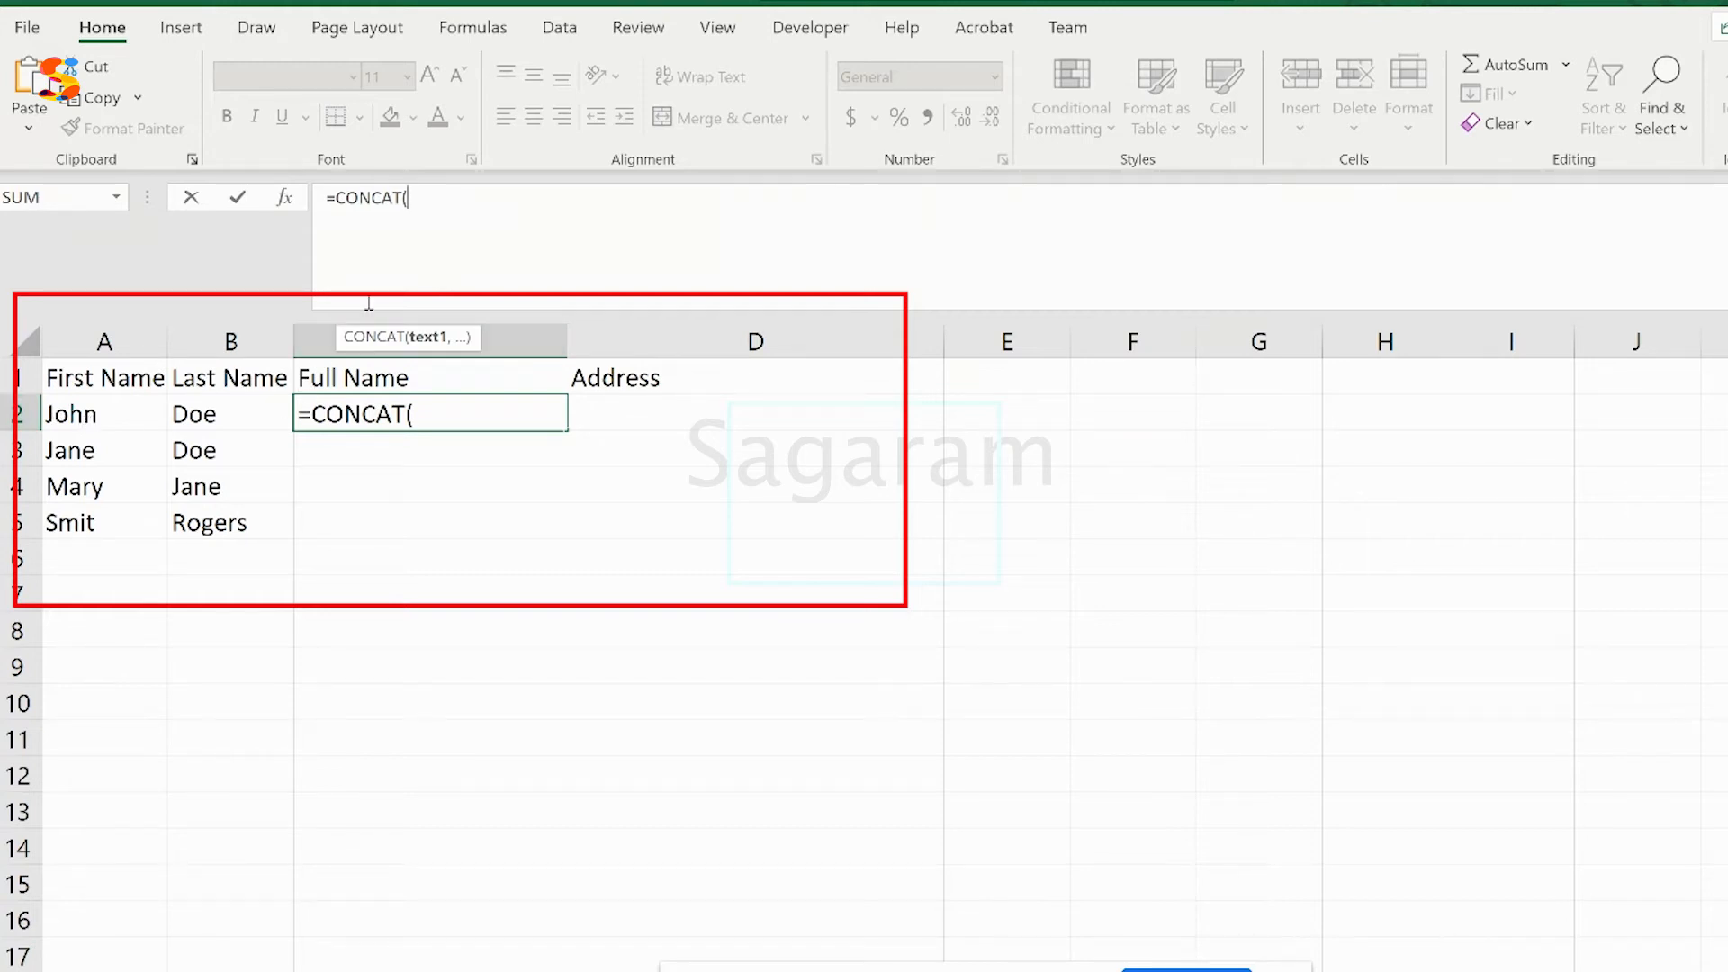
click(103, 412)
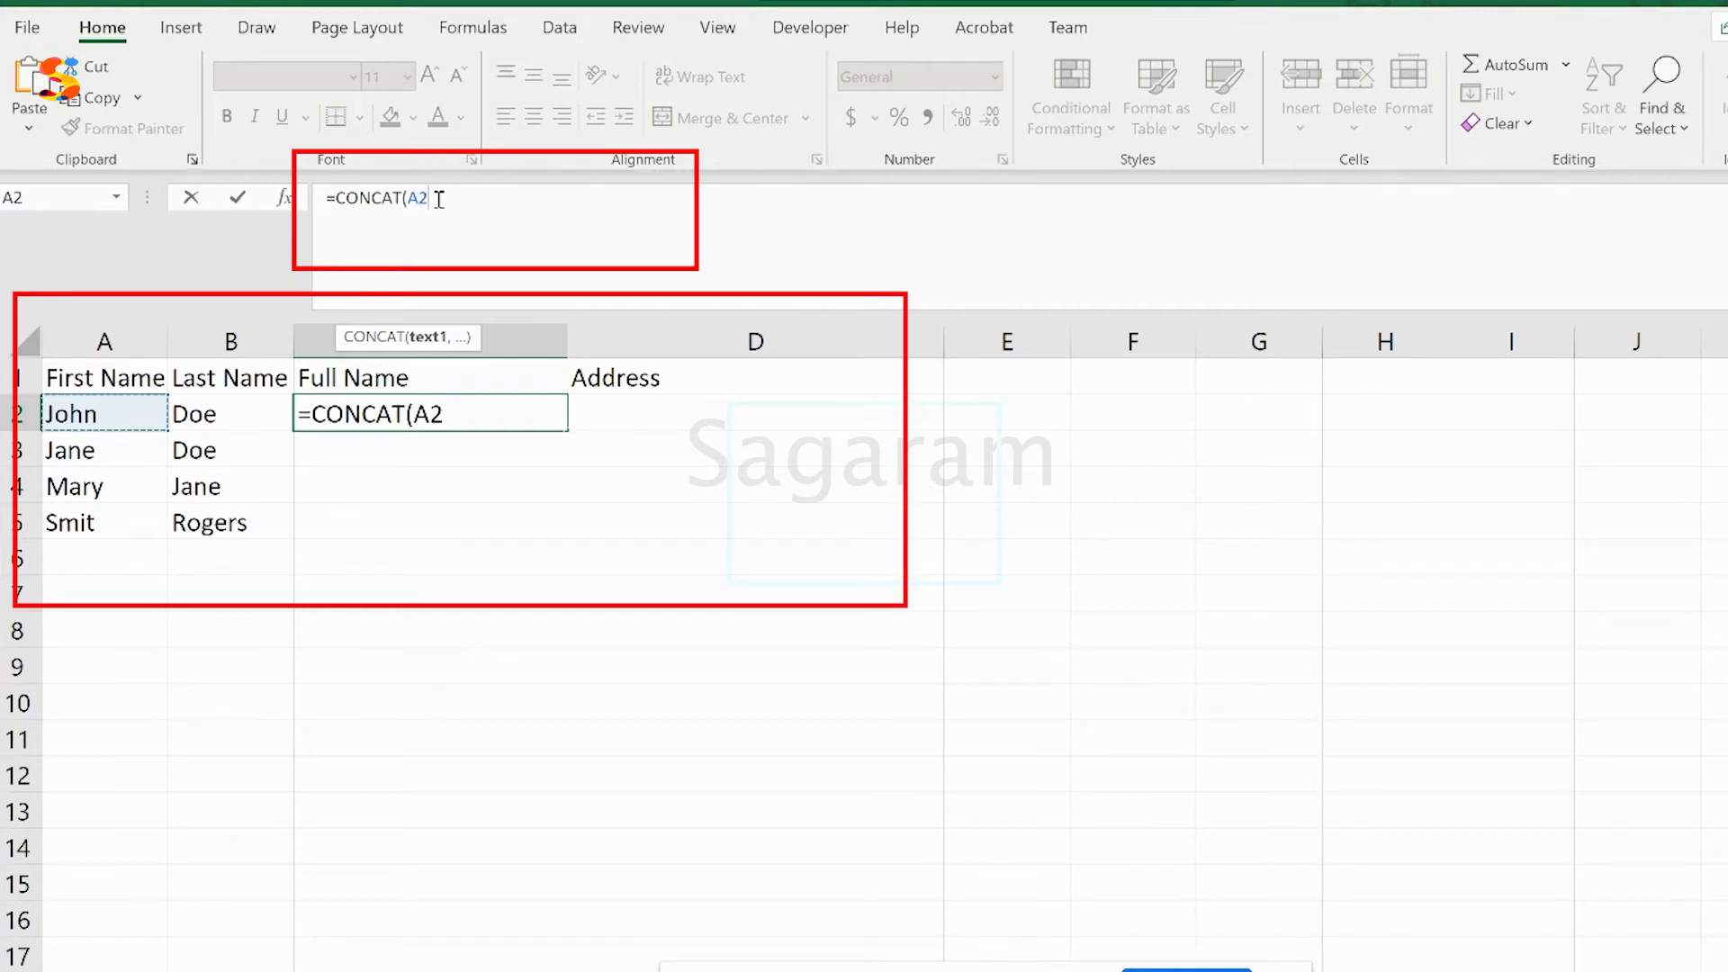
text(,)
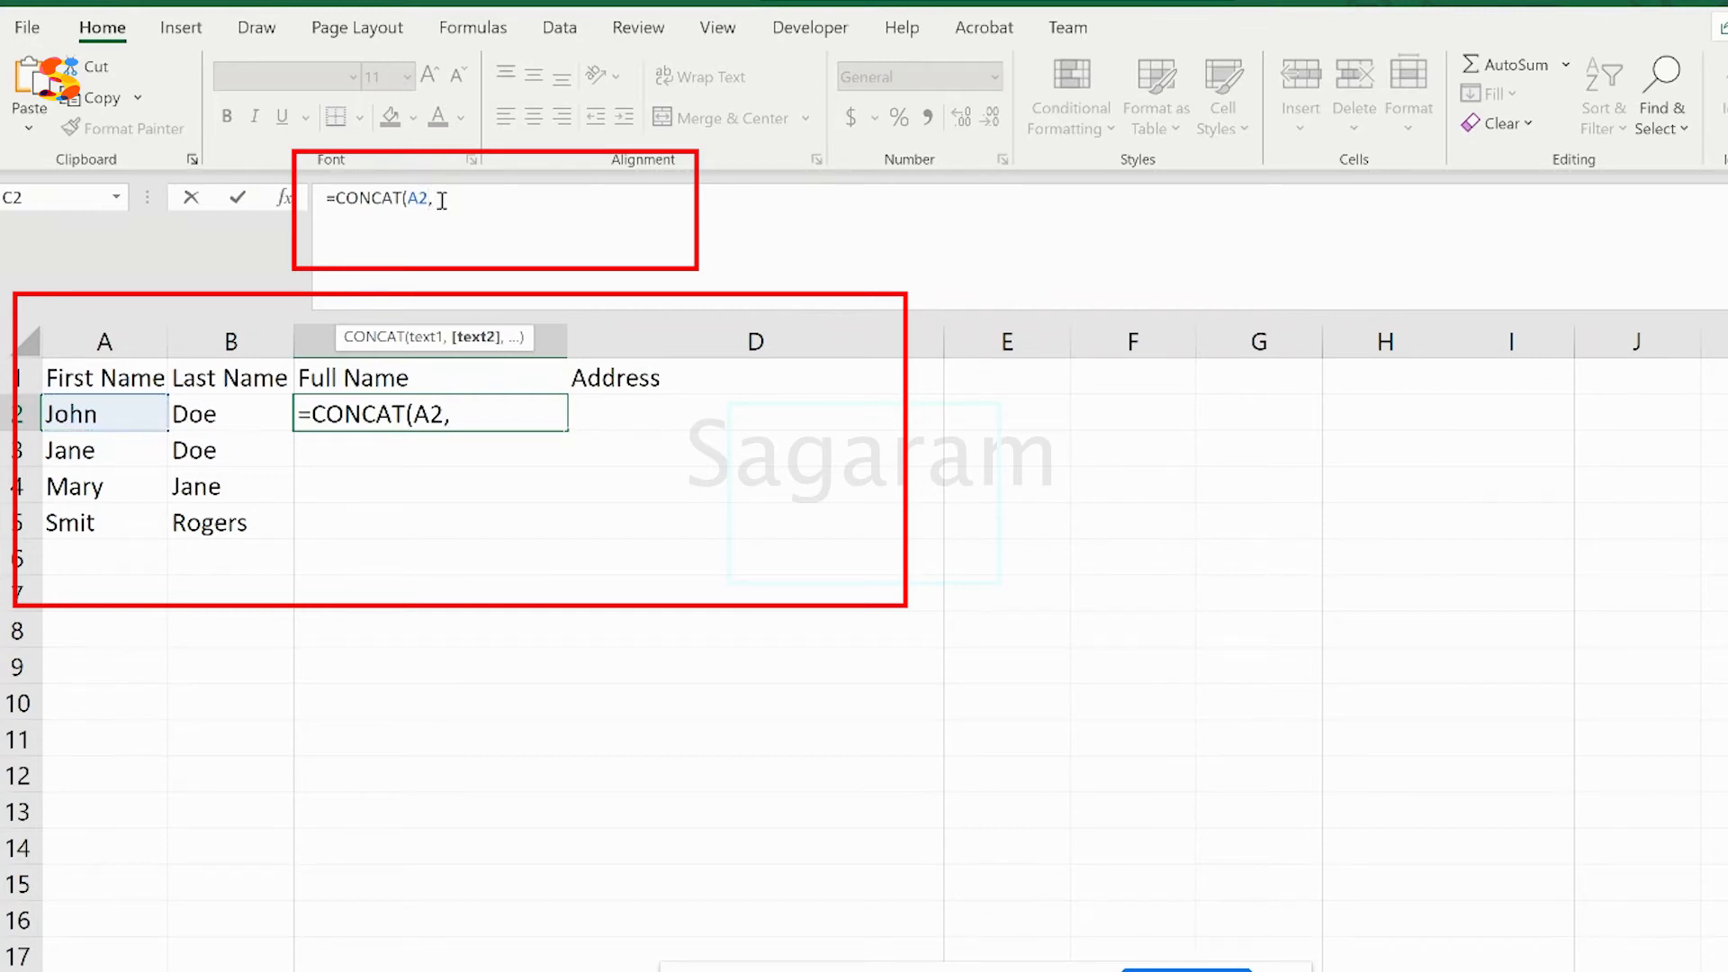
click(233, 406)
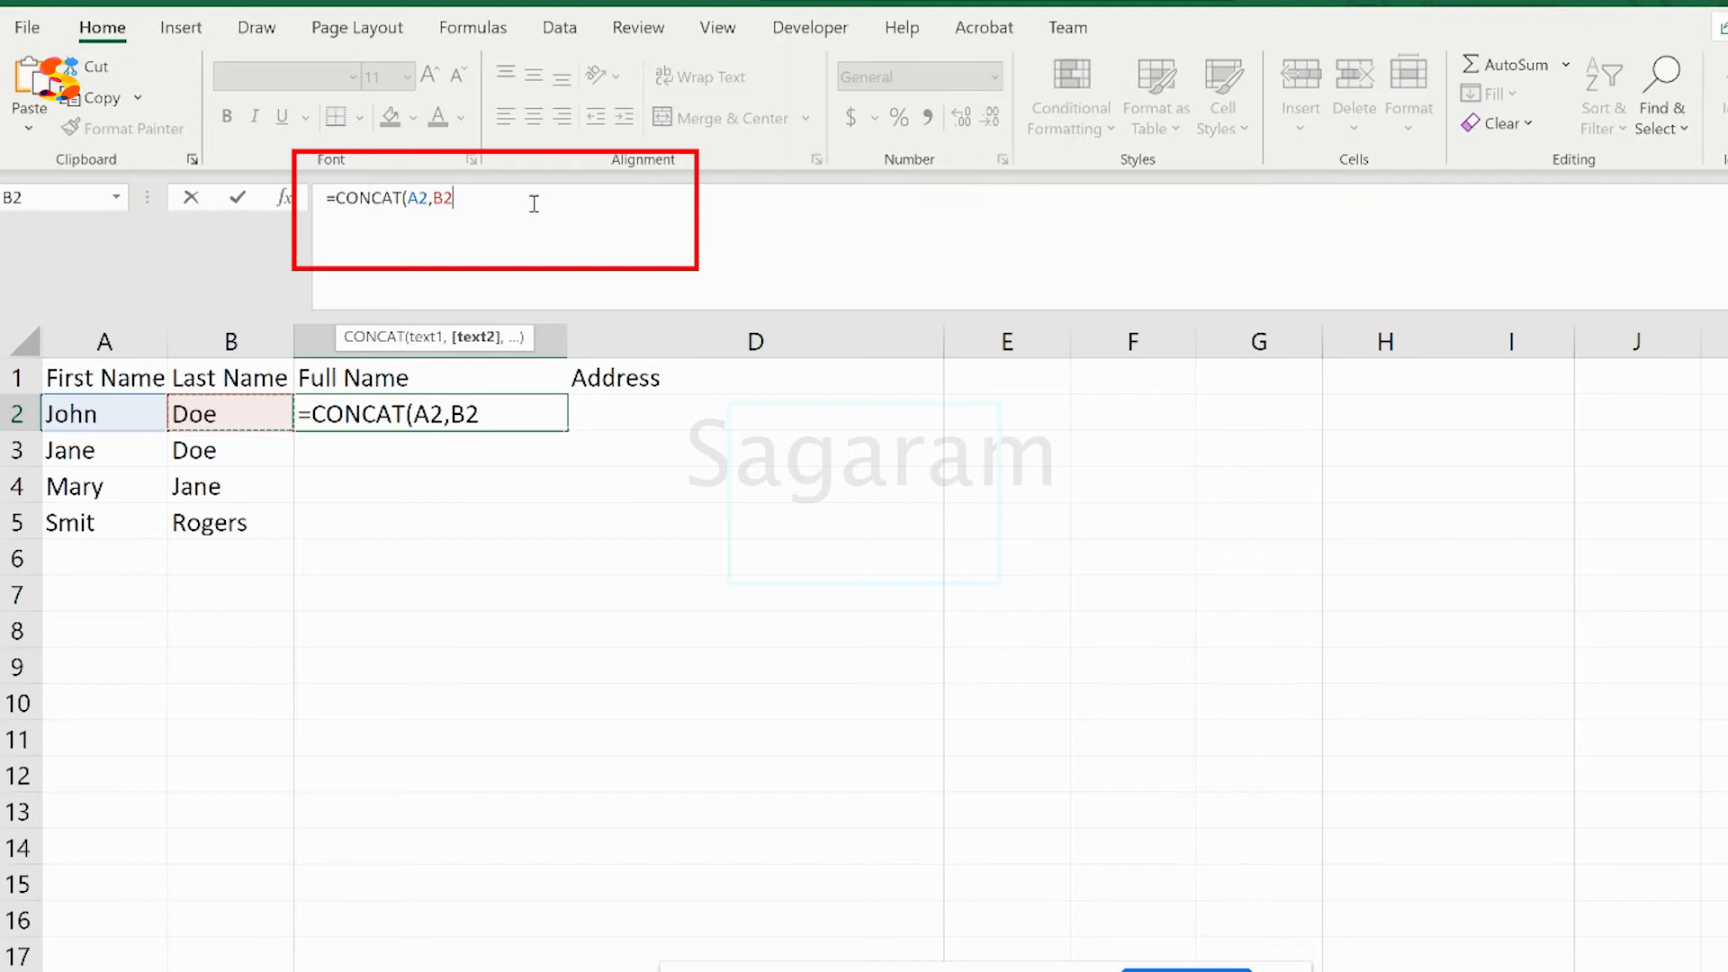
text())
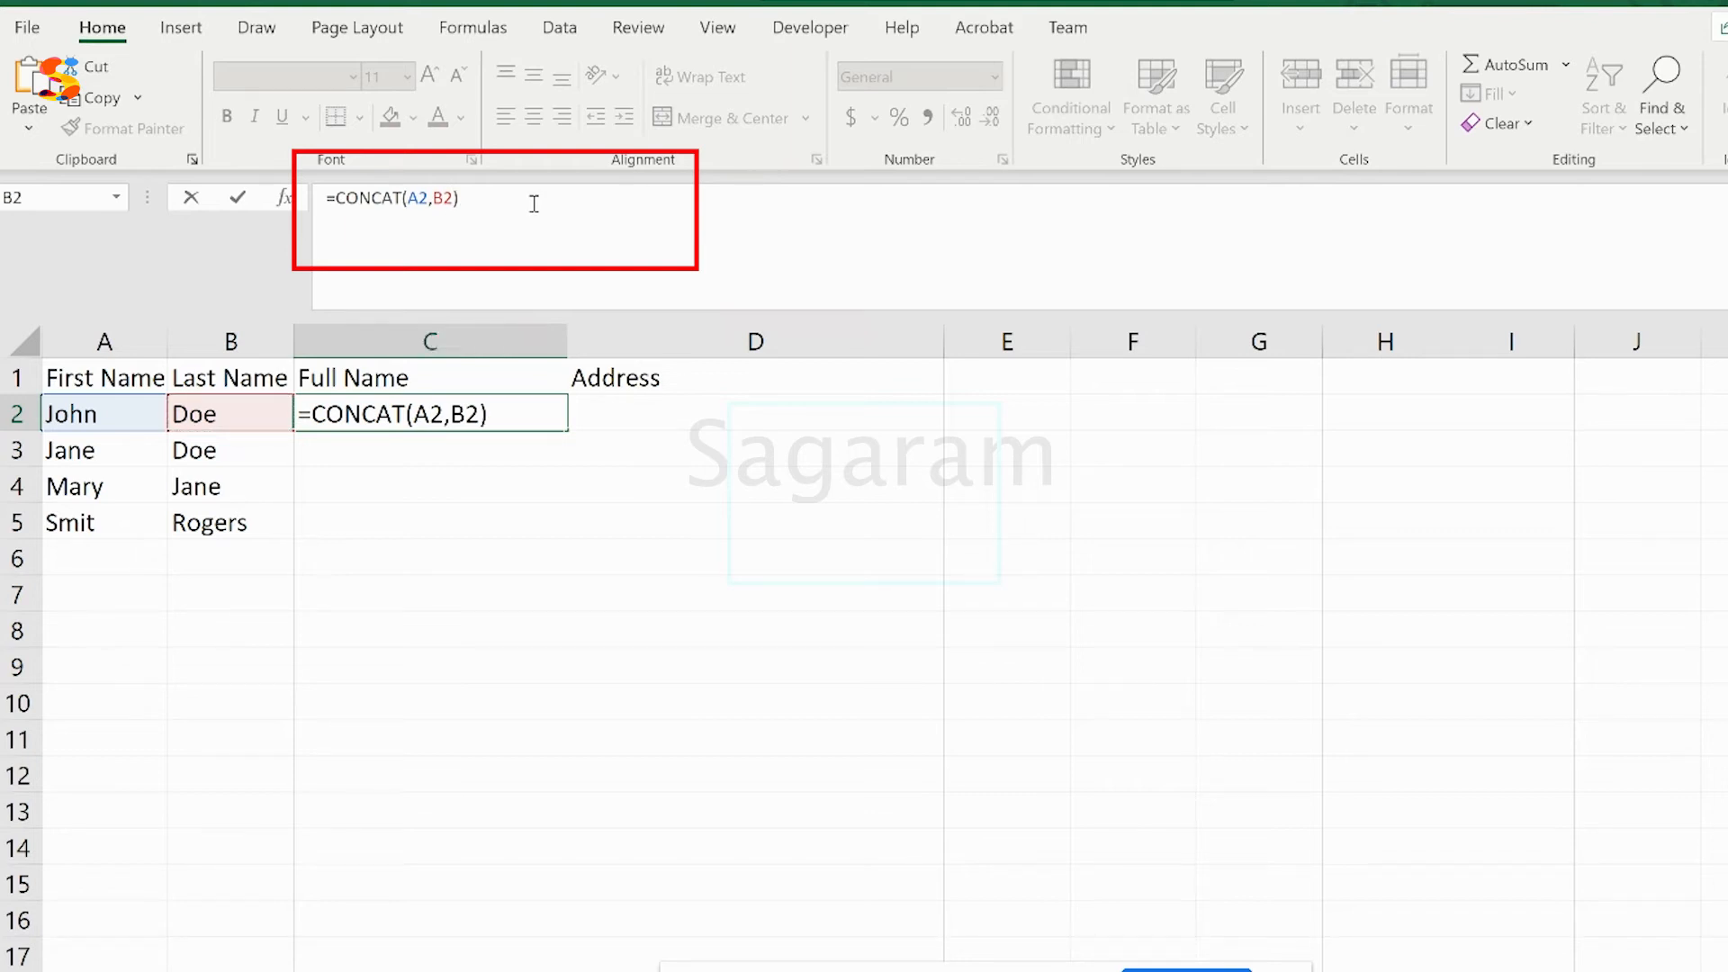
key(Return)
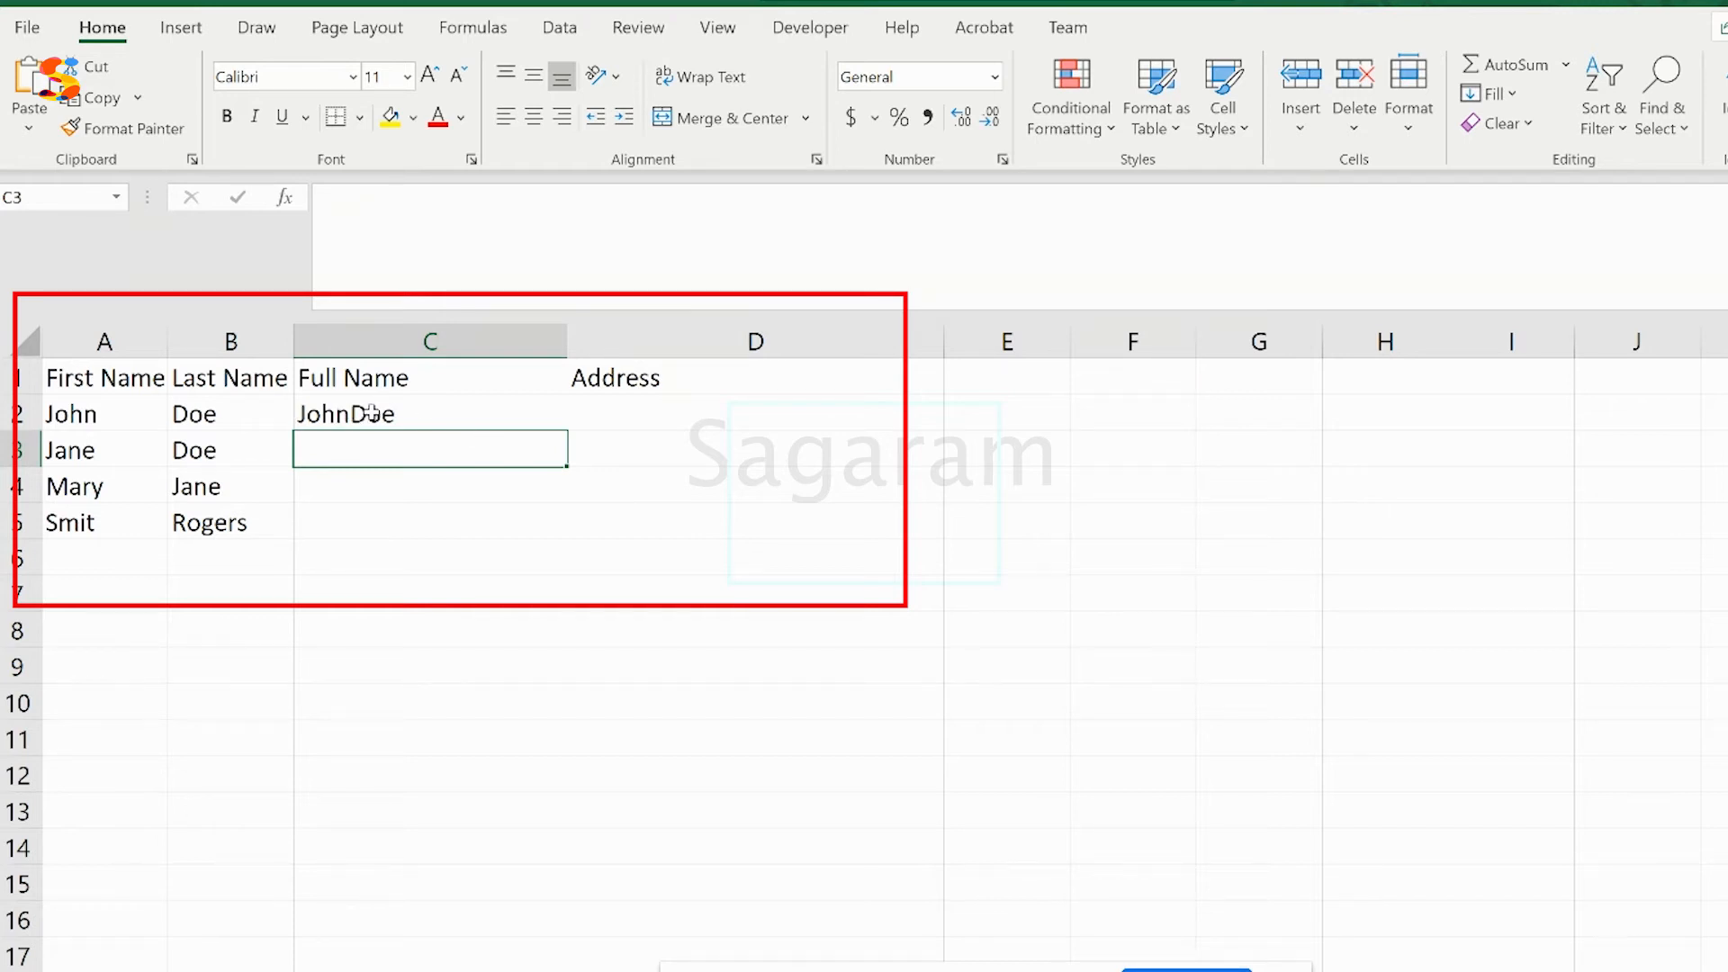
Step: Edit the formula in C2 to =CONCAT(A2," ",B2) so a space separates the two names
click(400, 411)
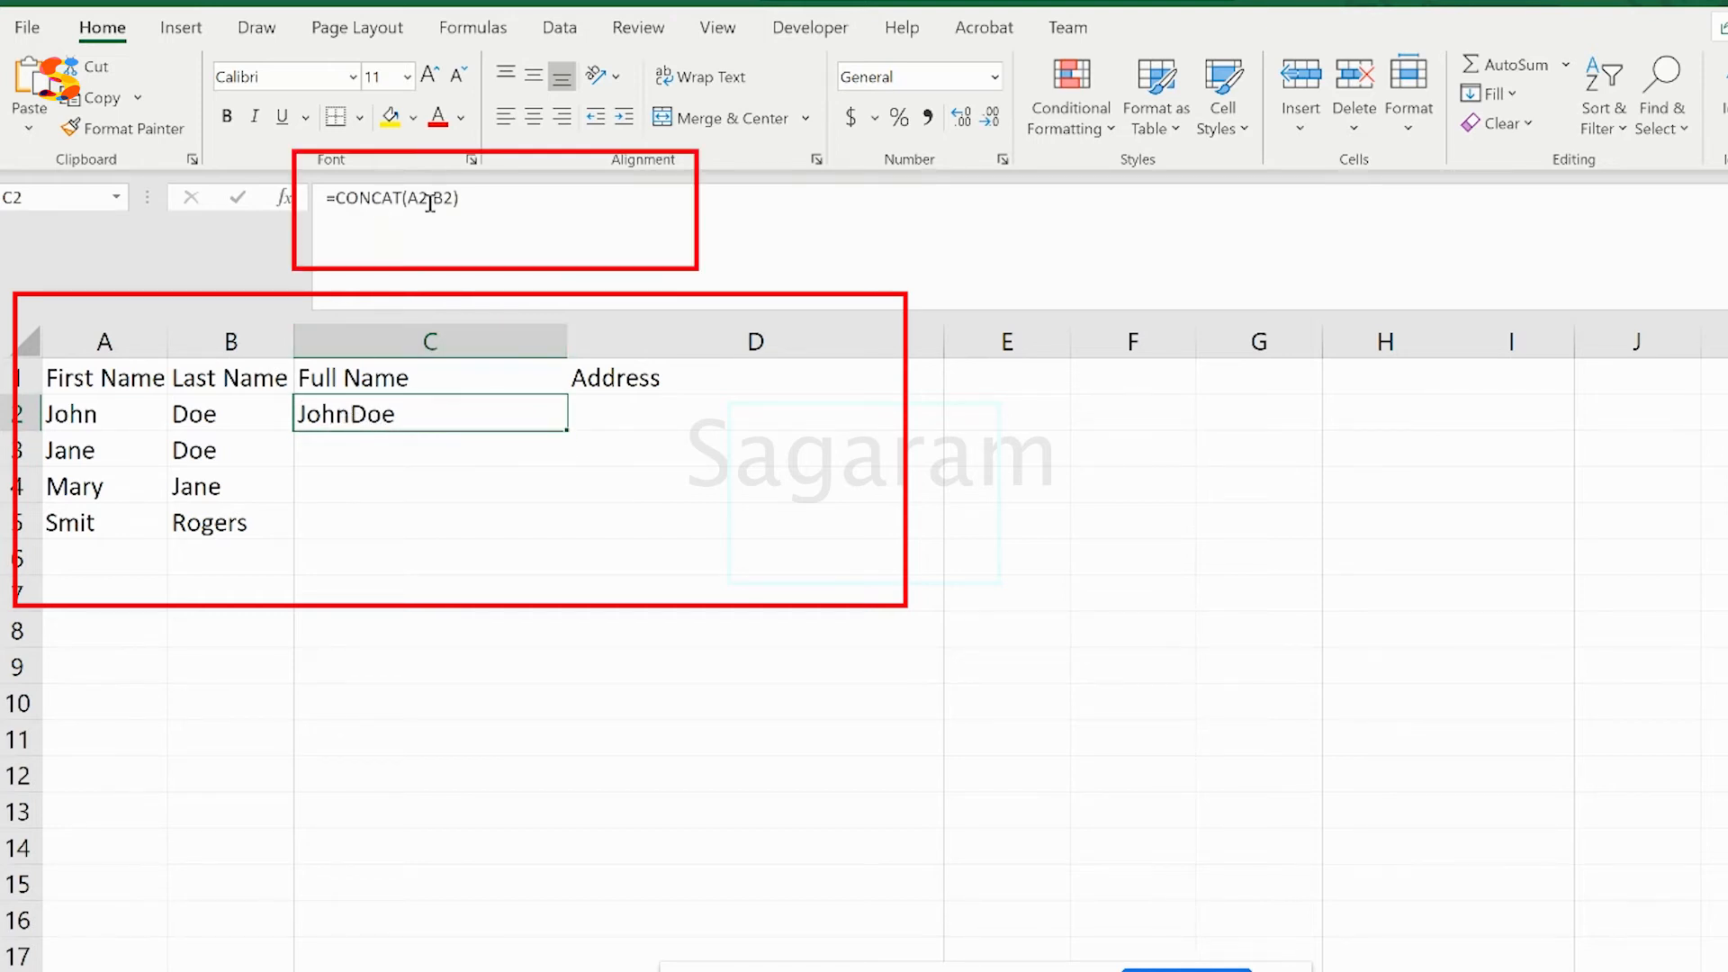
click(648, 213)
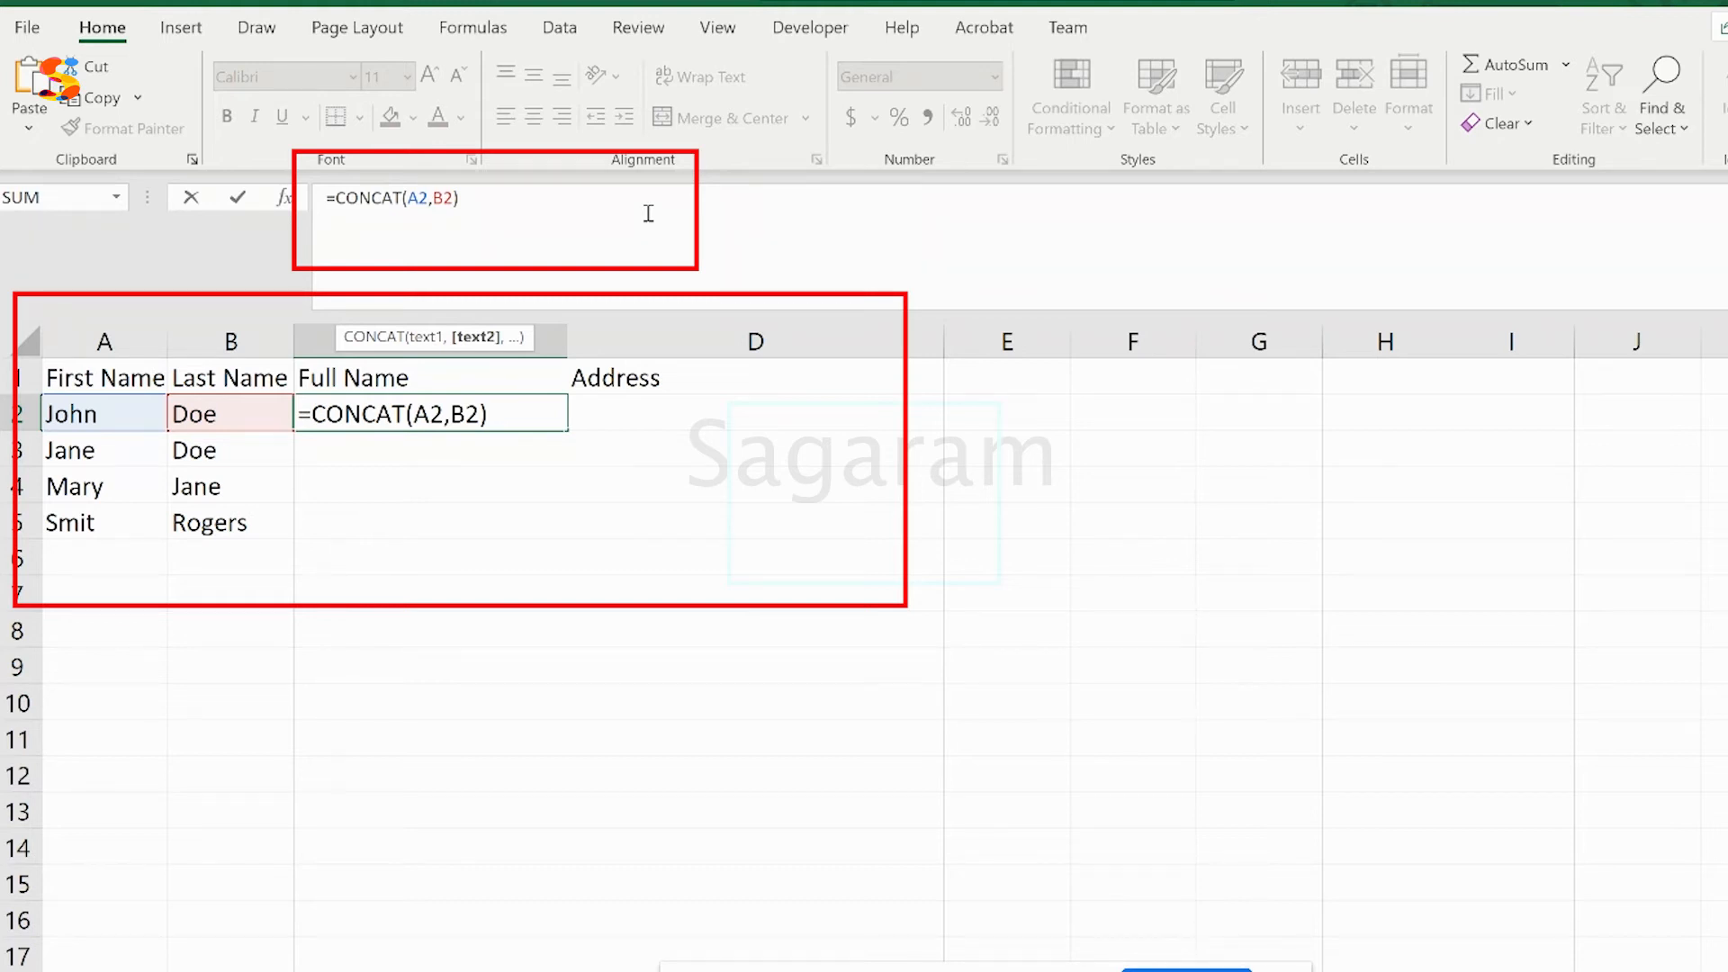
text(")
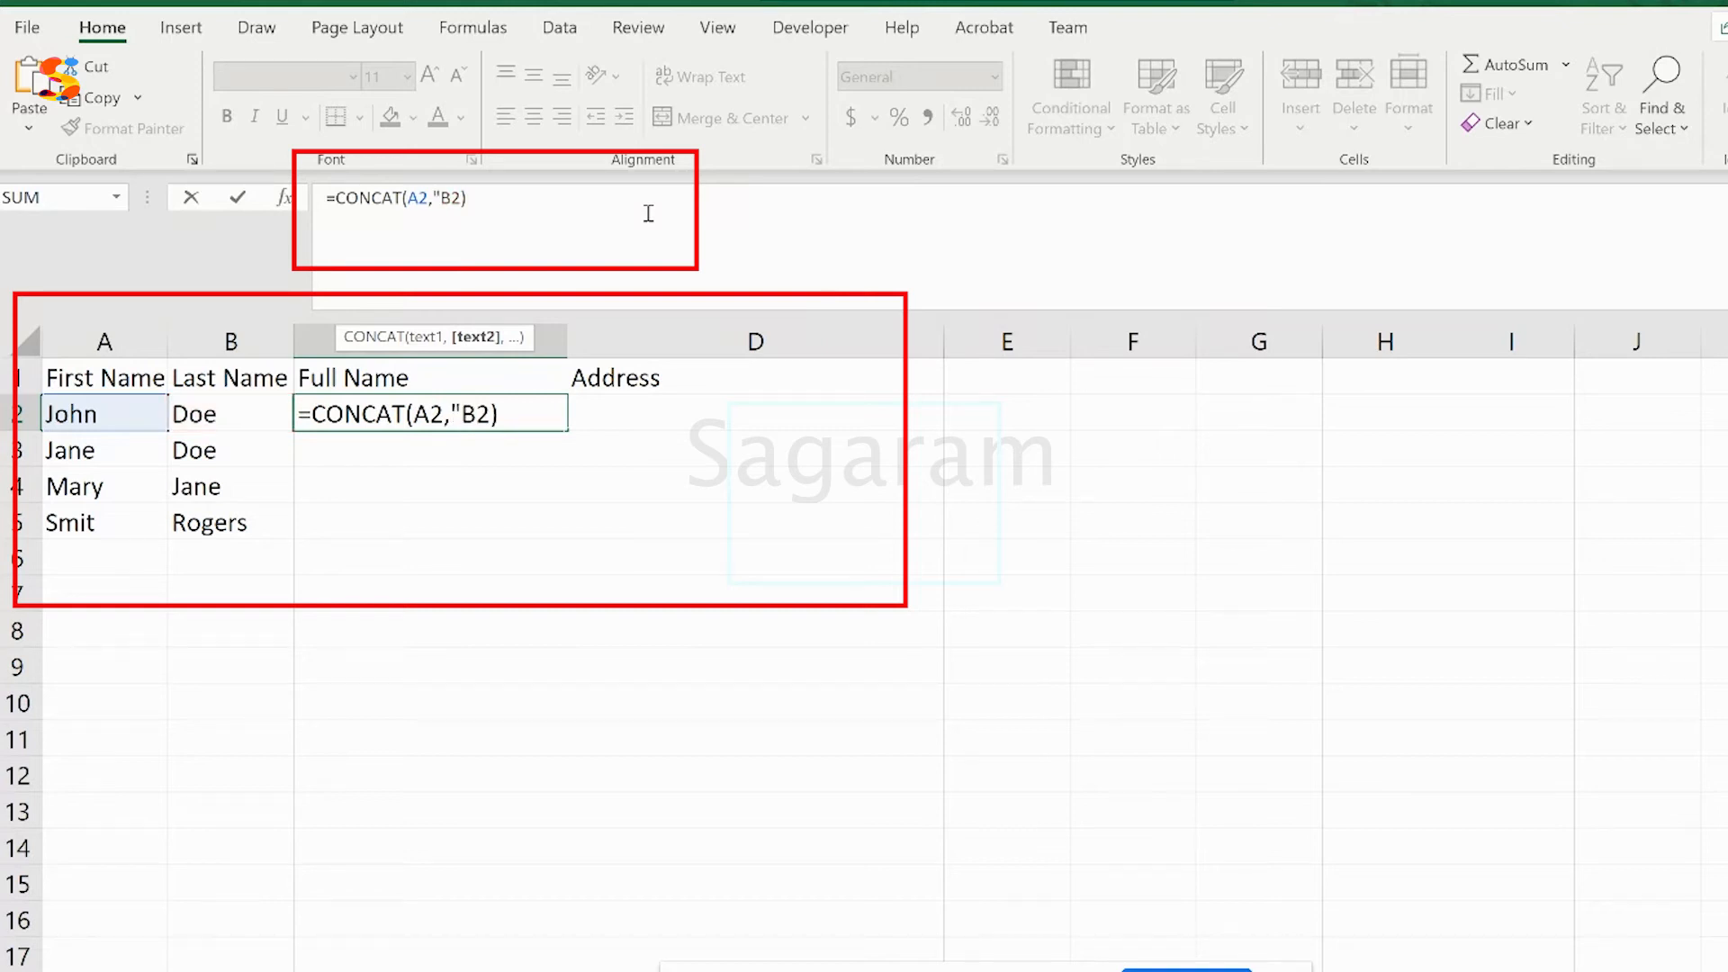
text( ",)
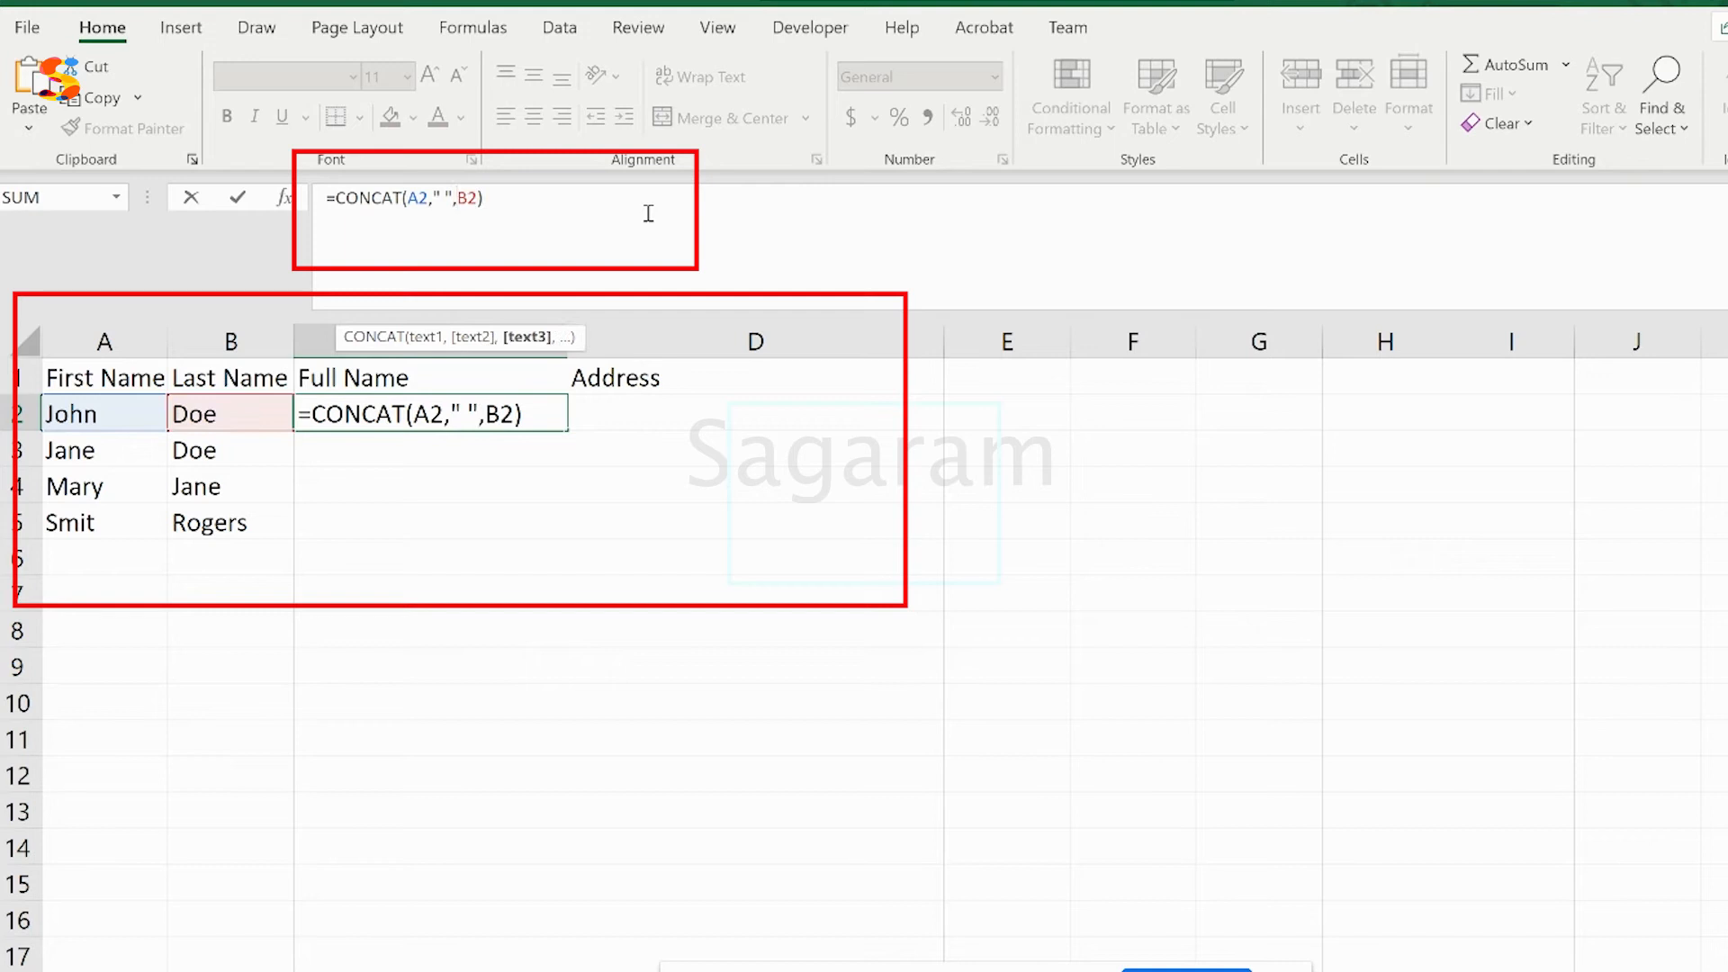
key(Return)
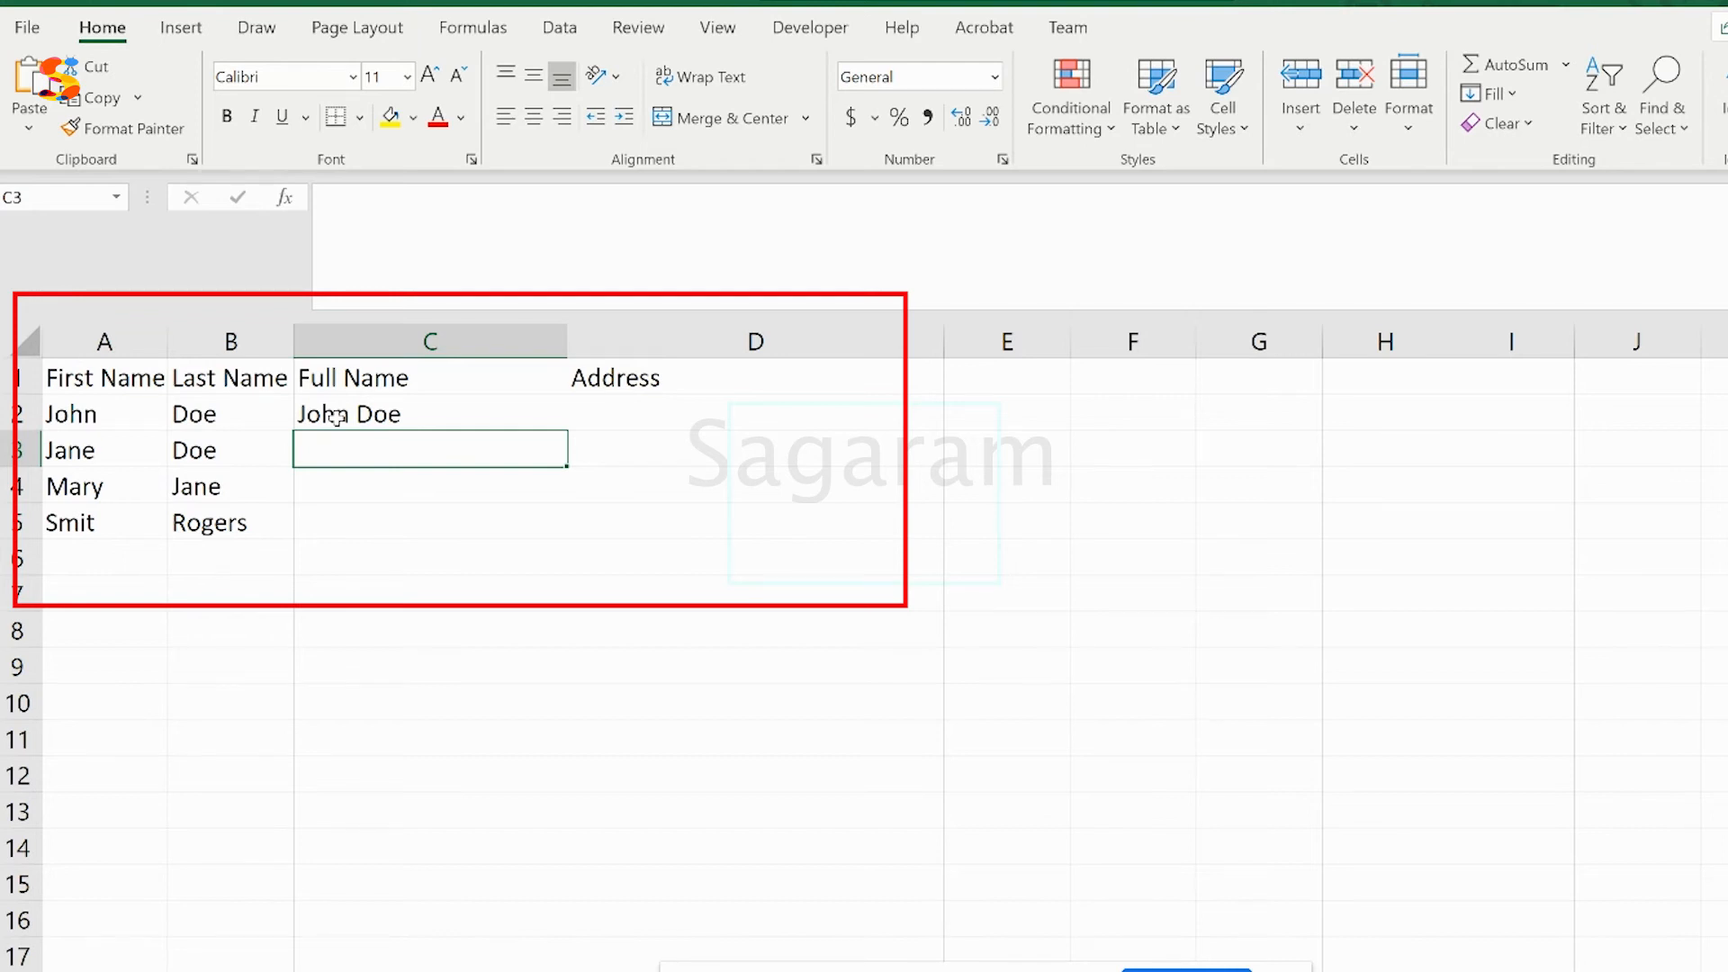
Step: Fill the CONCAT formula from C2 down the Full Name column through C10
click(411, 415)
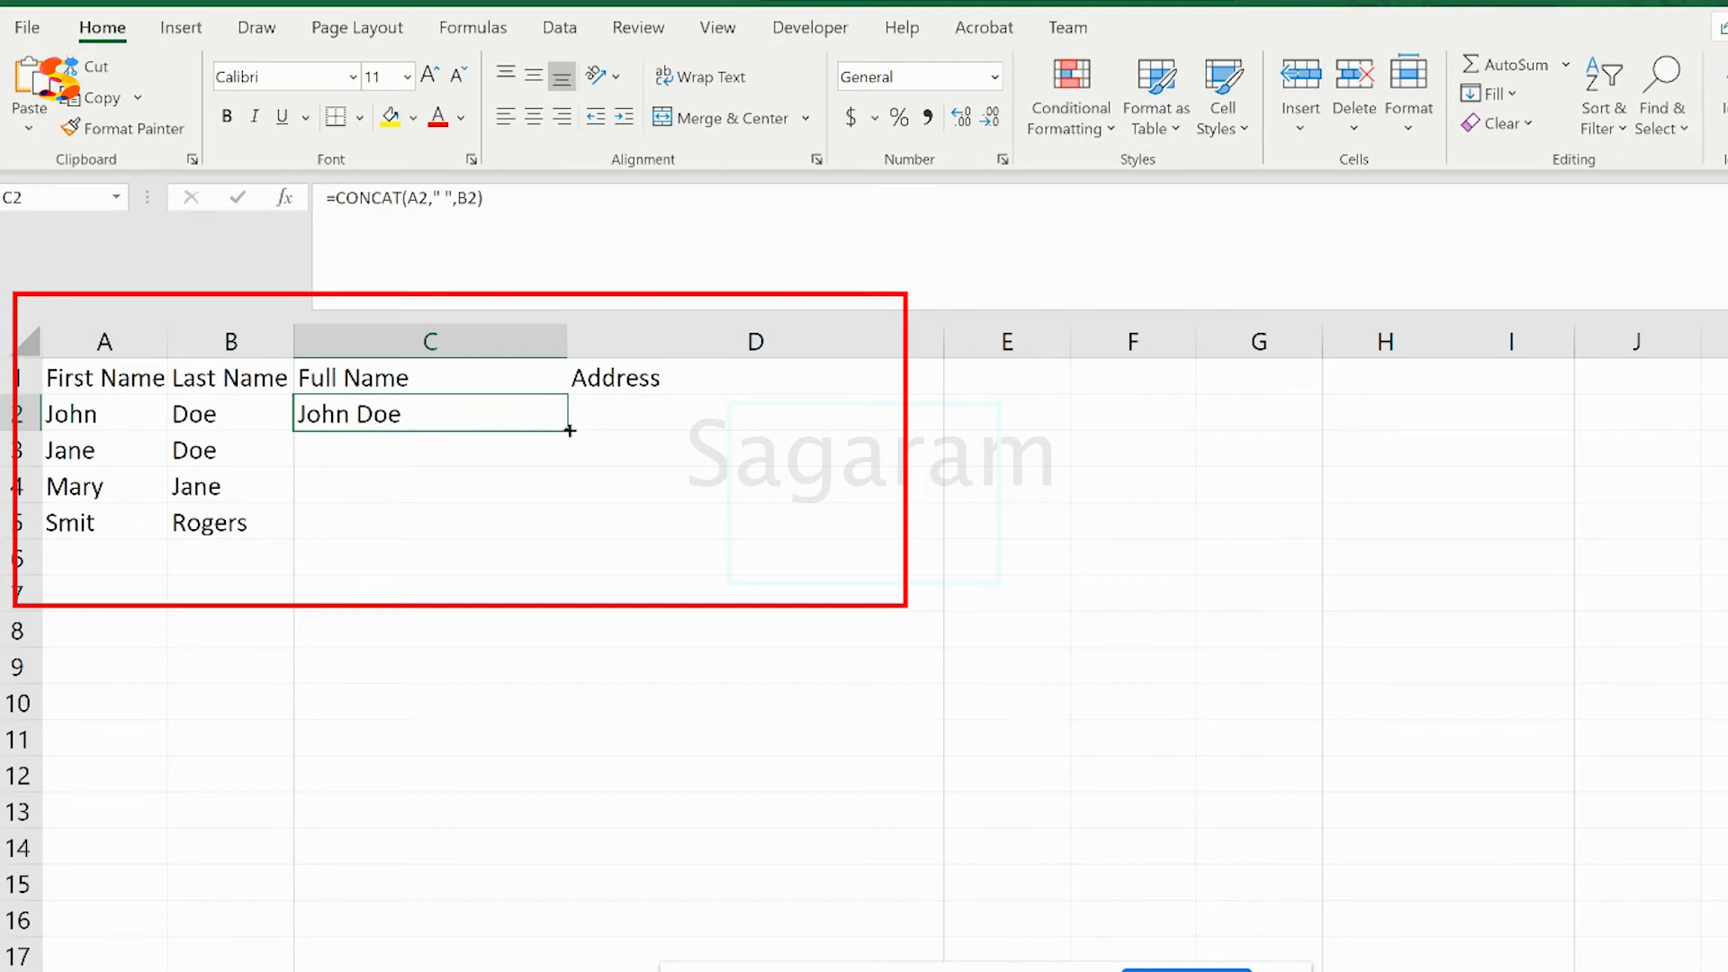
drag(571, 432, 573, 721)
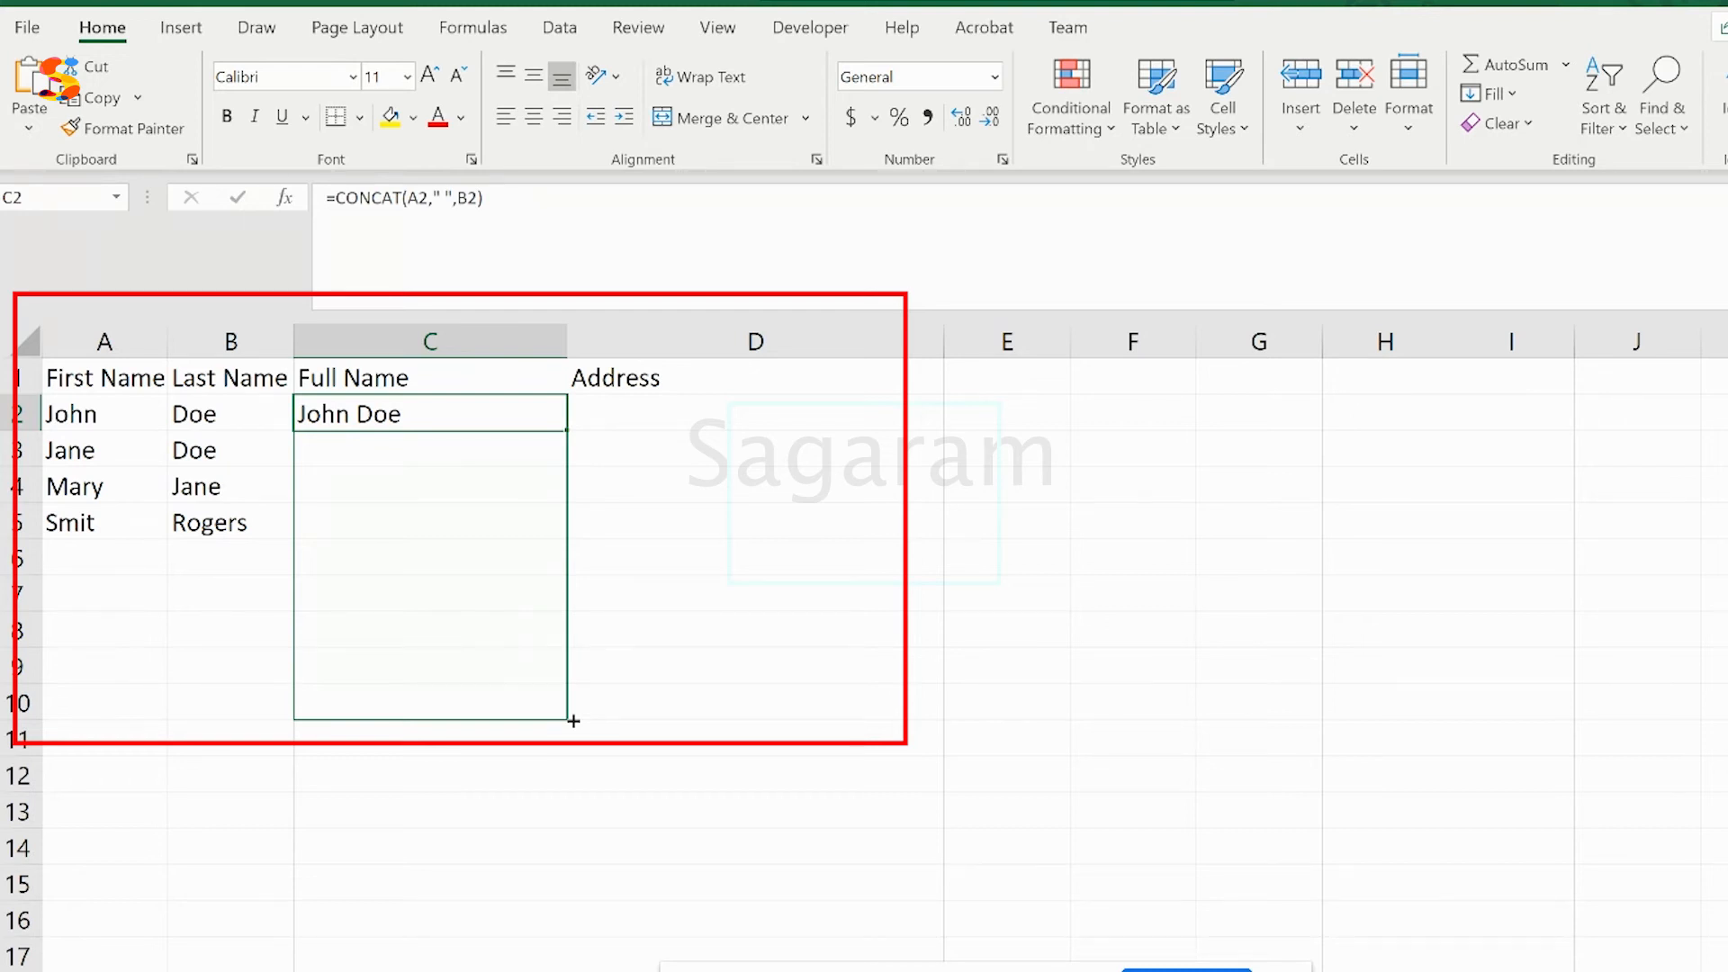
drag(573, 720, 572, 720)
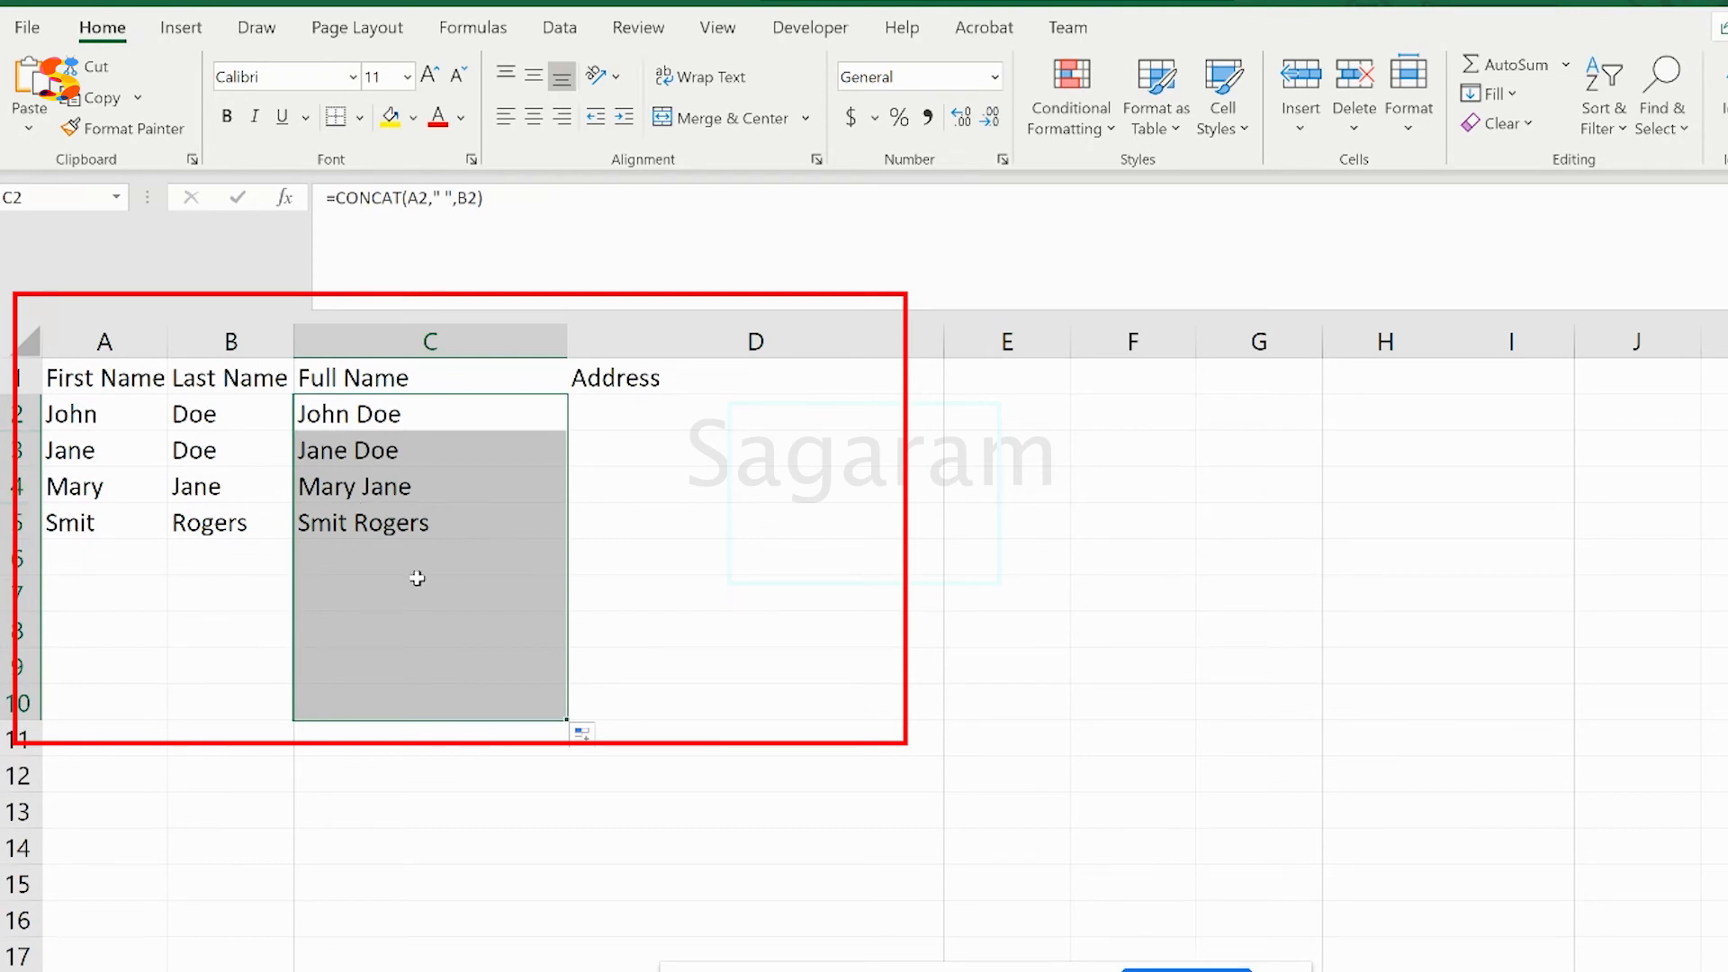
Step: Add another person in row 6, entering the first name in A6 and the last name in B6
click(362, 550)
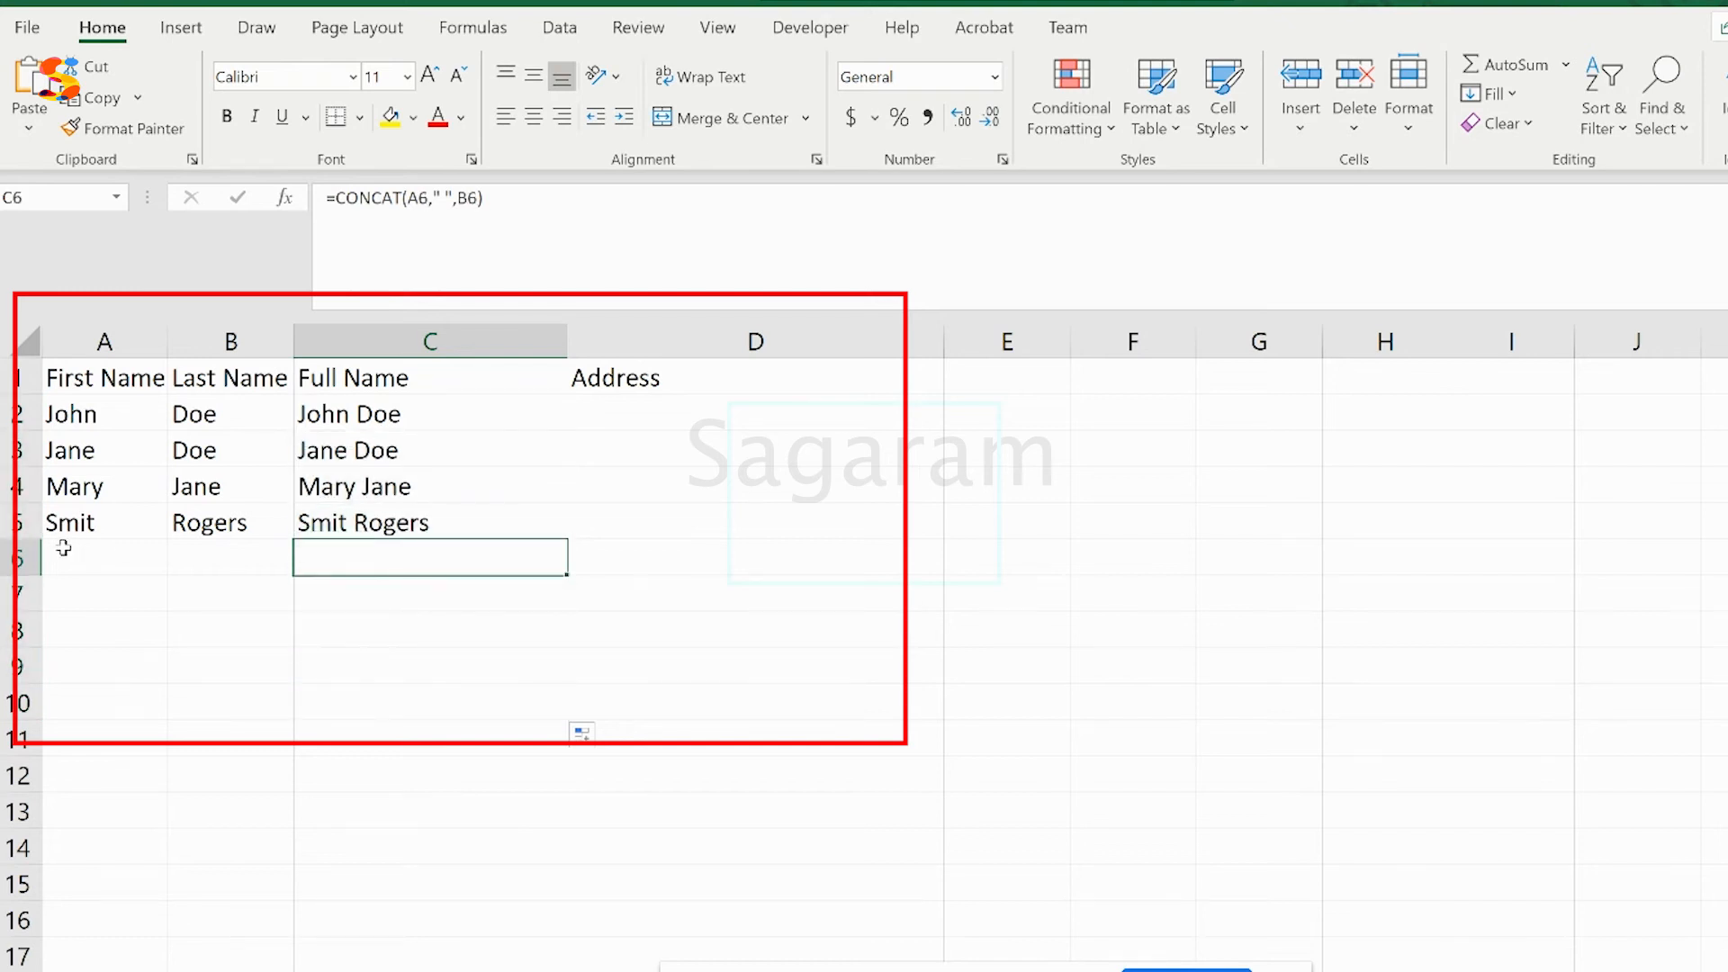
click(64, 547)
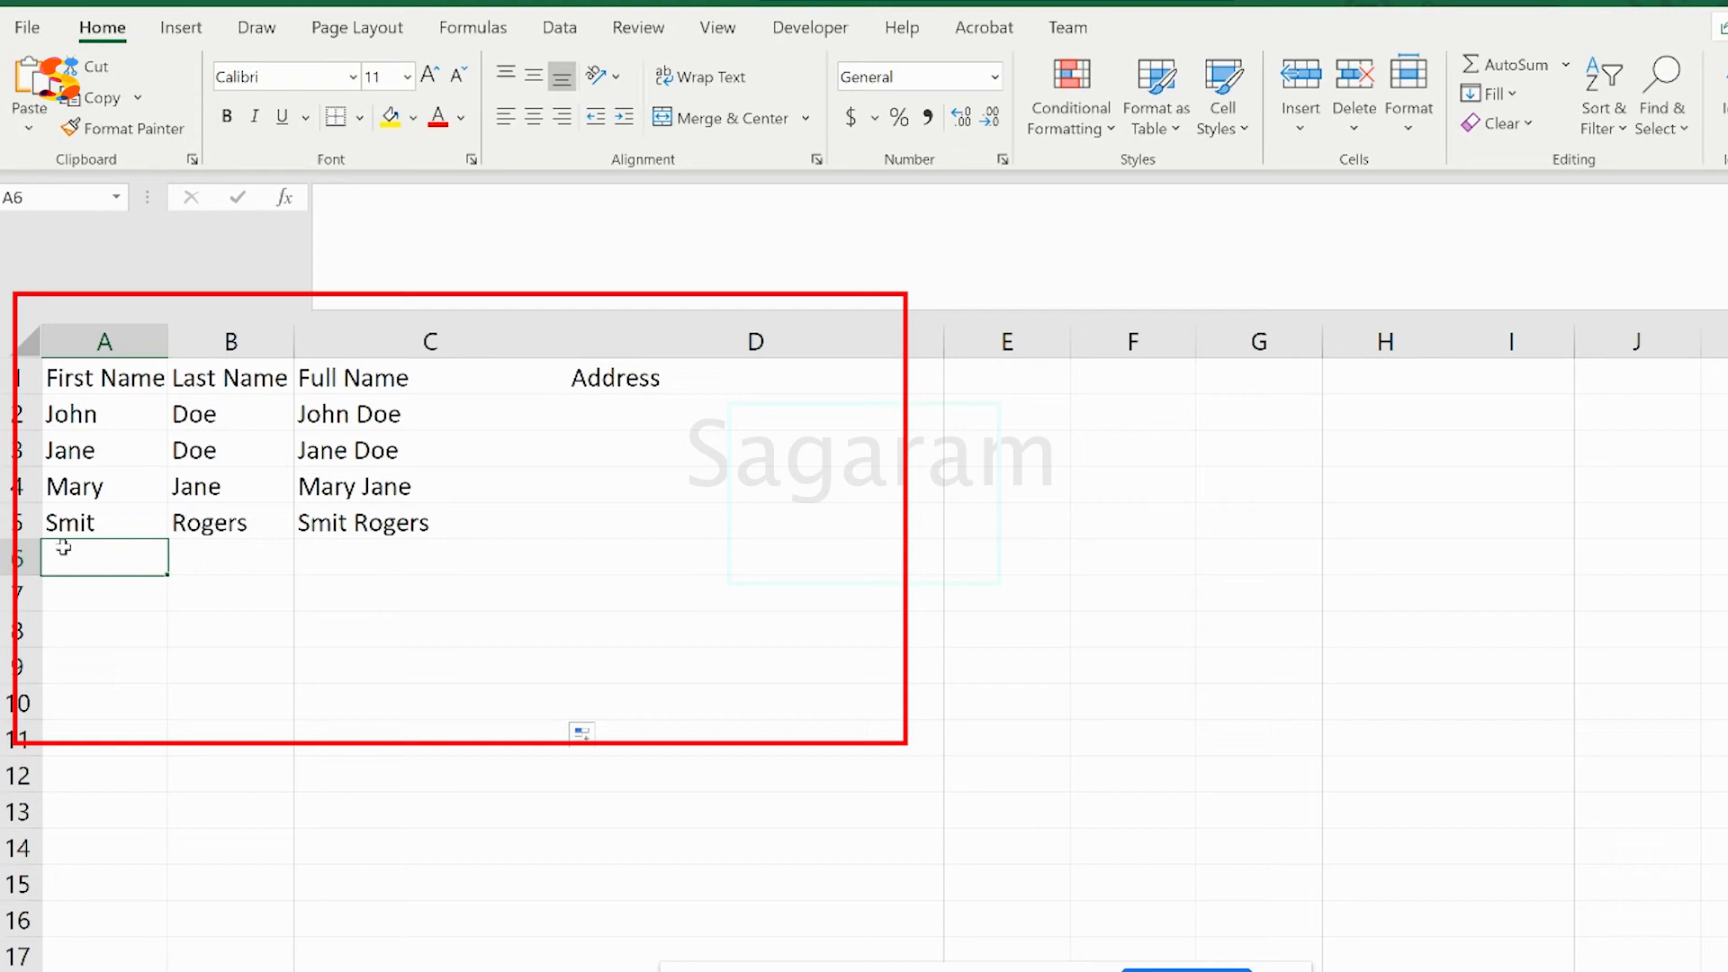
text(Jason)
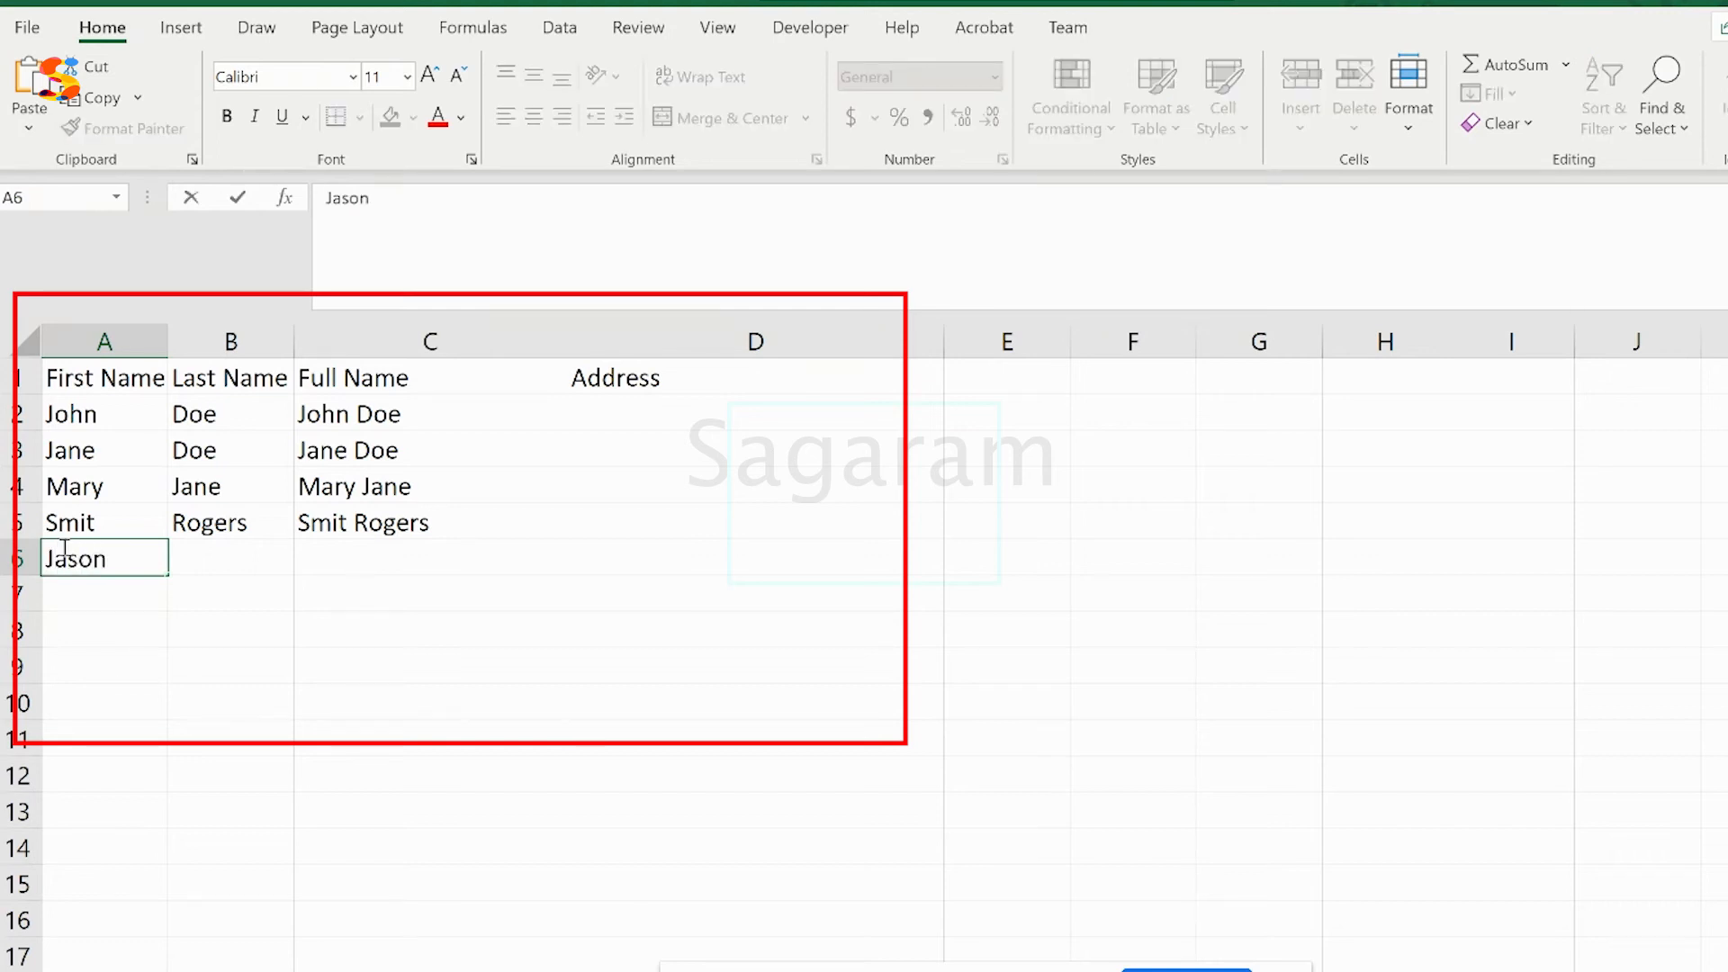
key(Tab)
text(Smith)
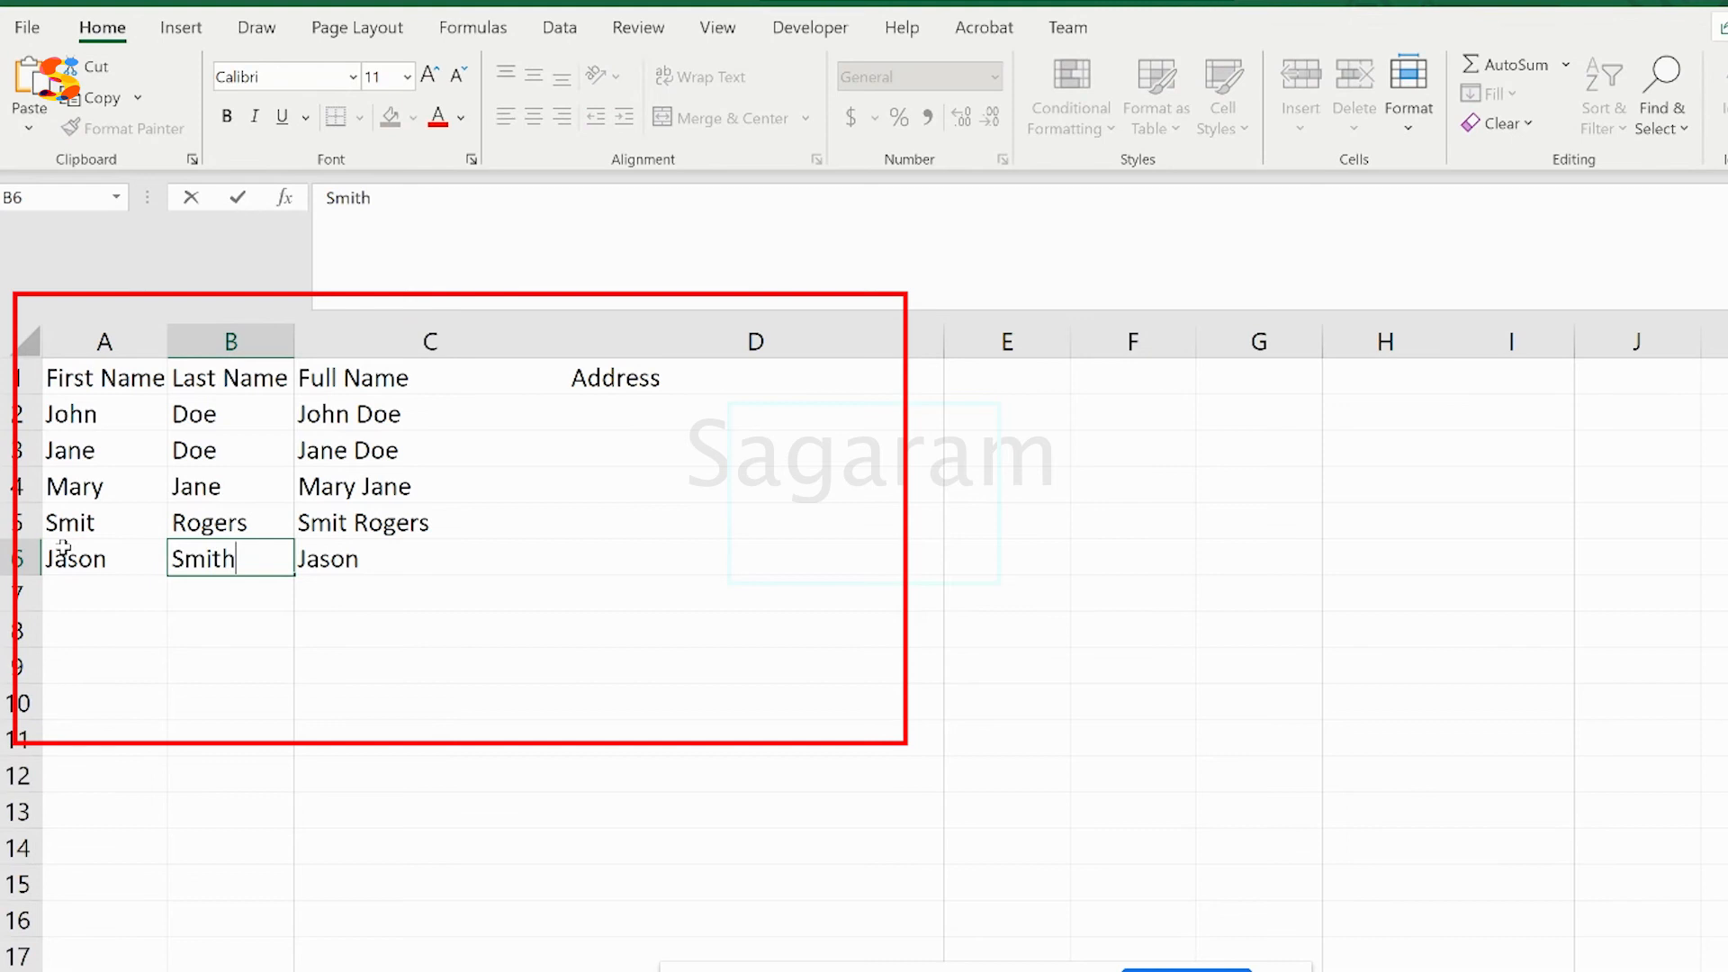
key(Tab)
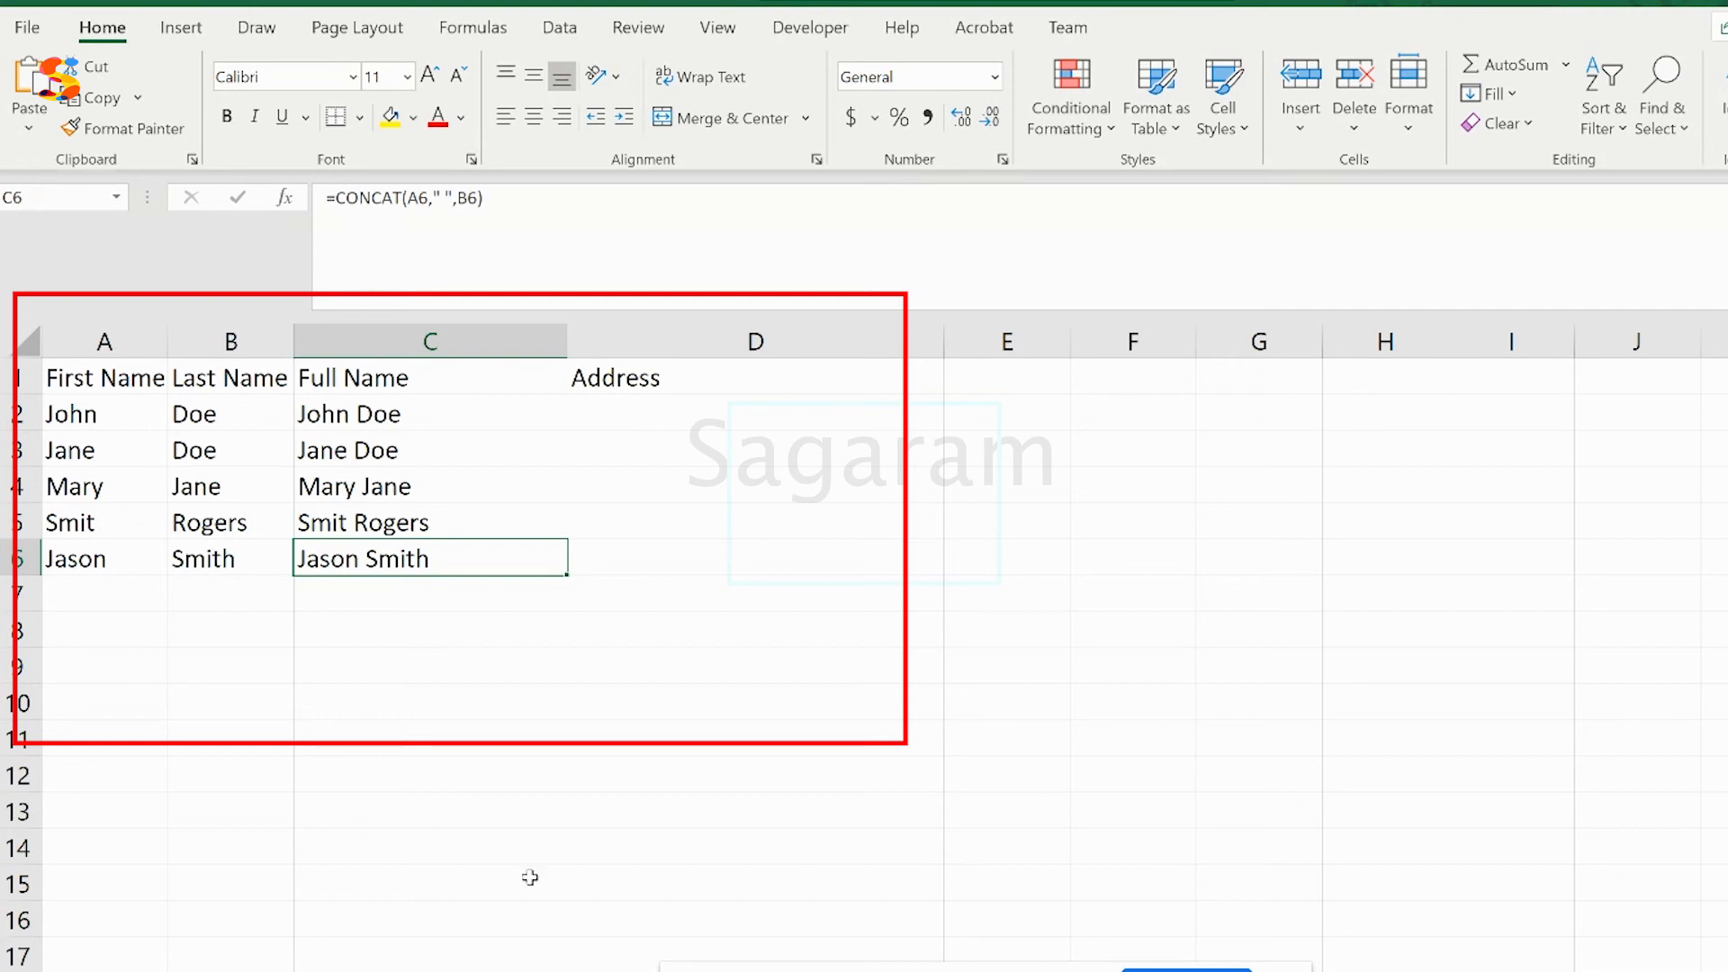
click(702, 422)
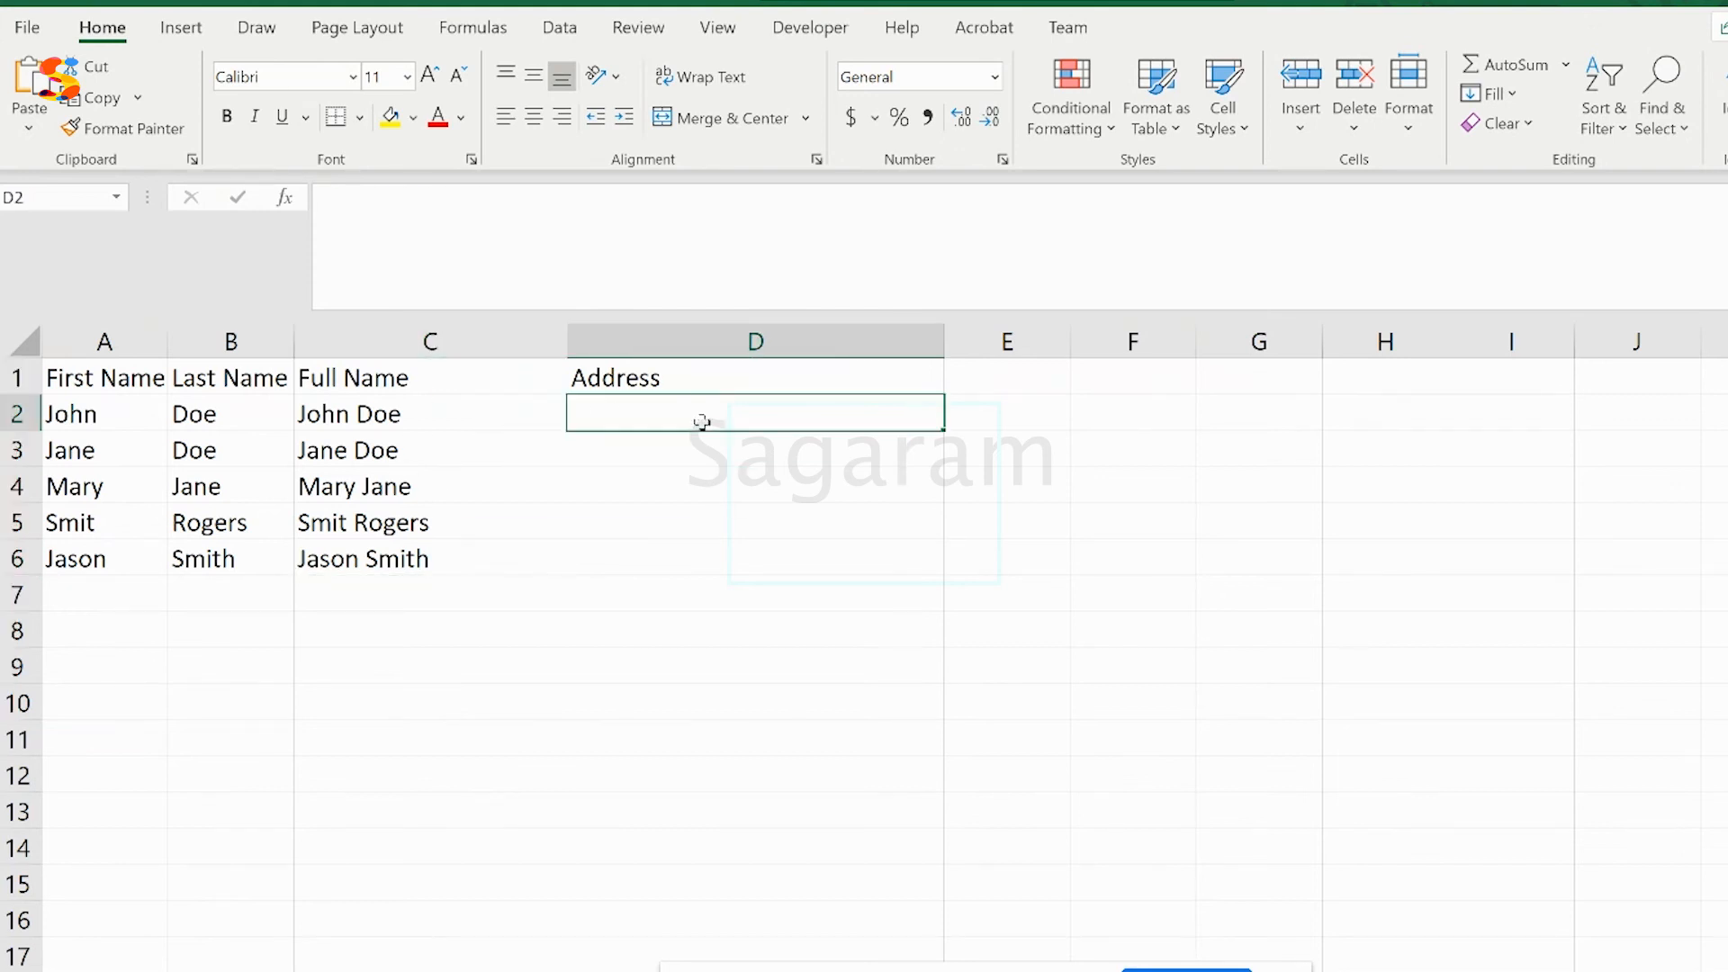
click(502, 248)
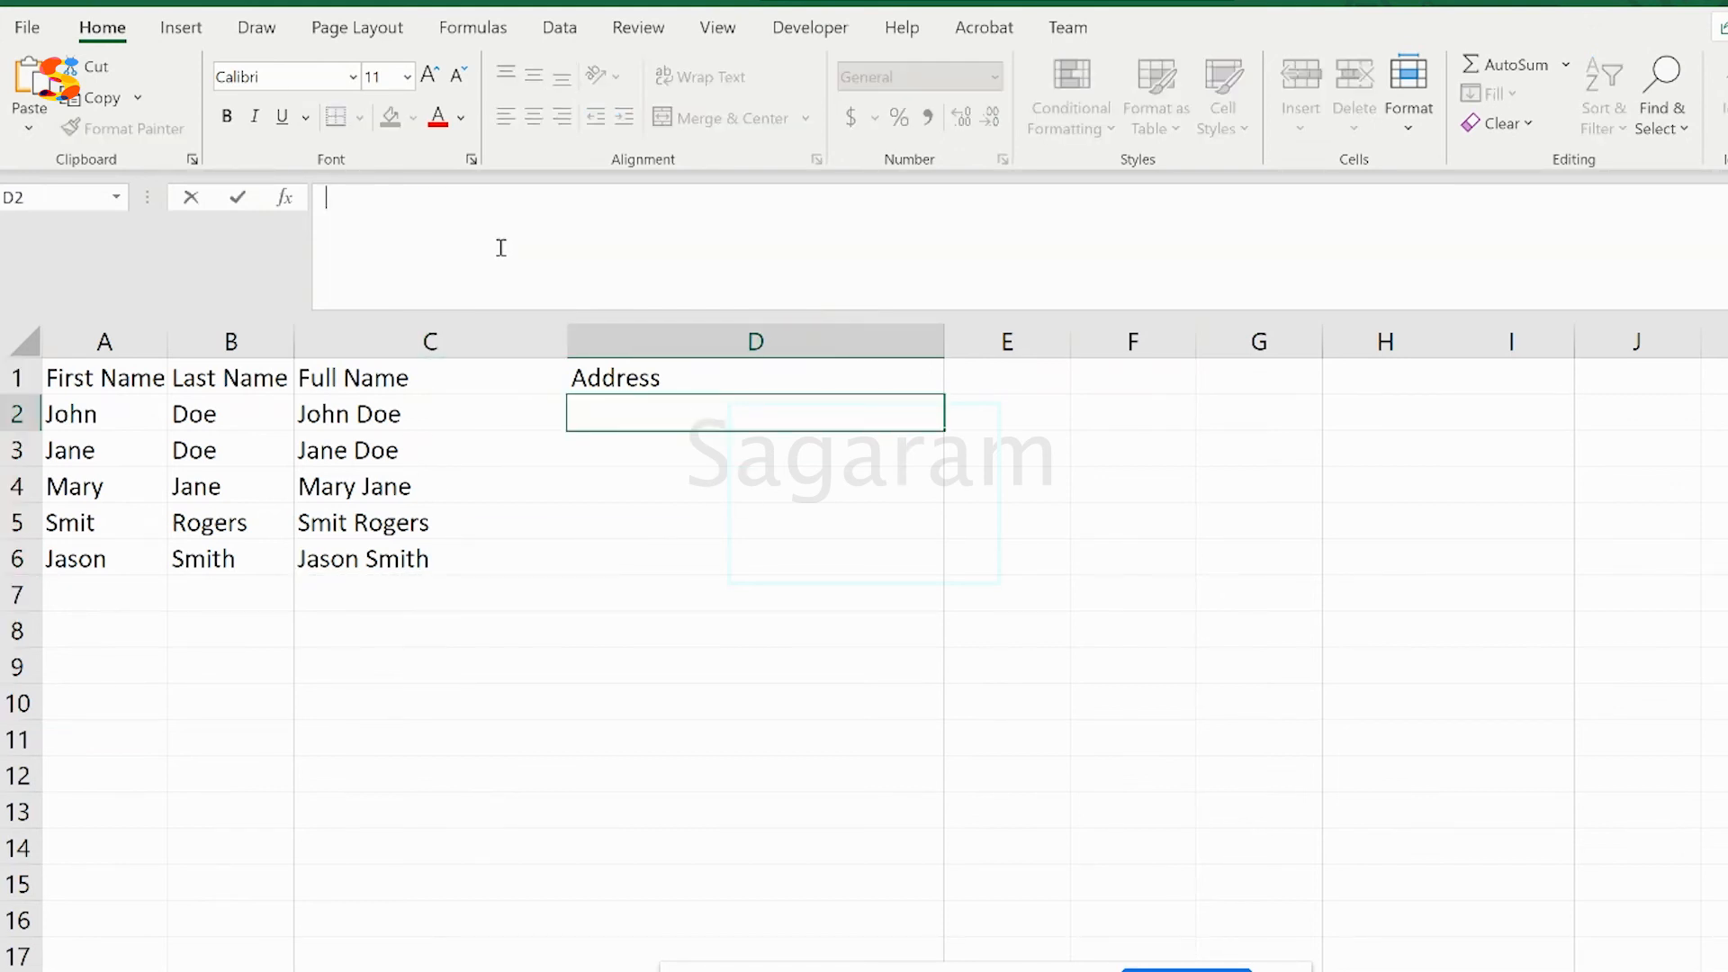
text(=)
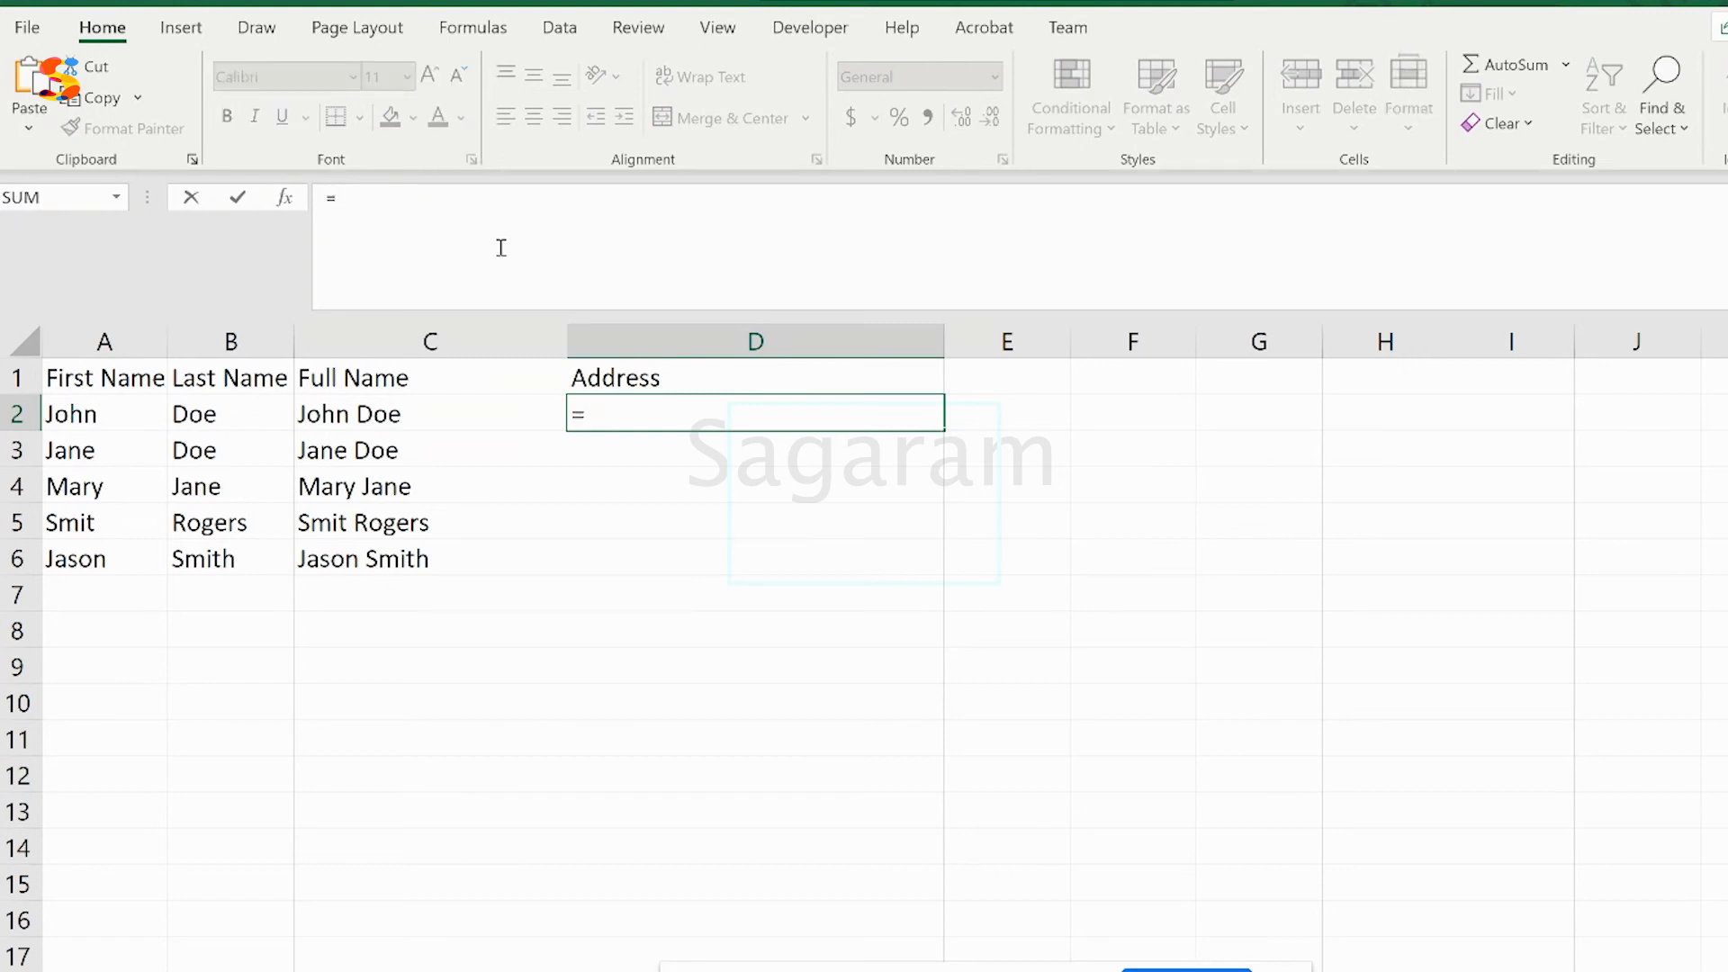
text(Con)
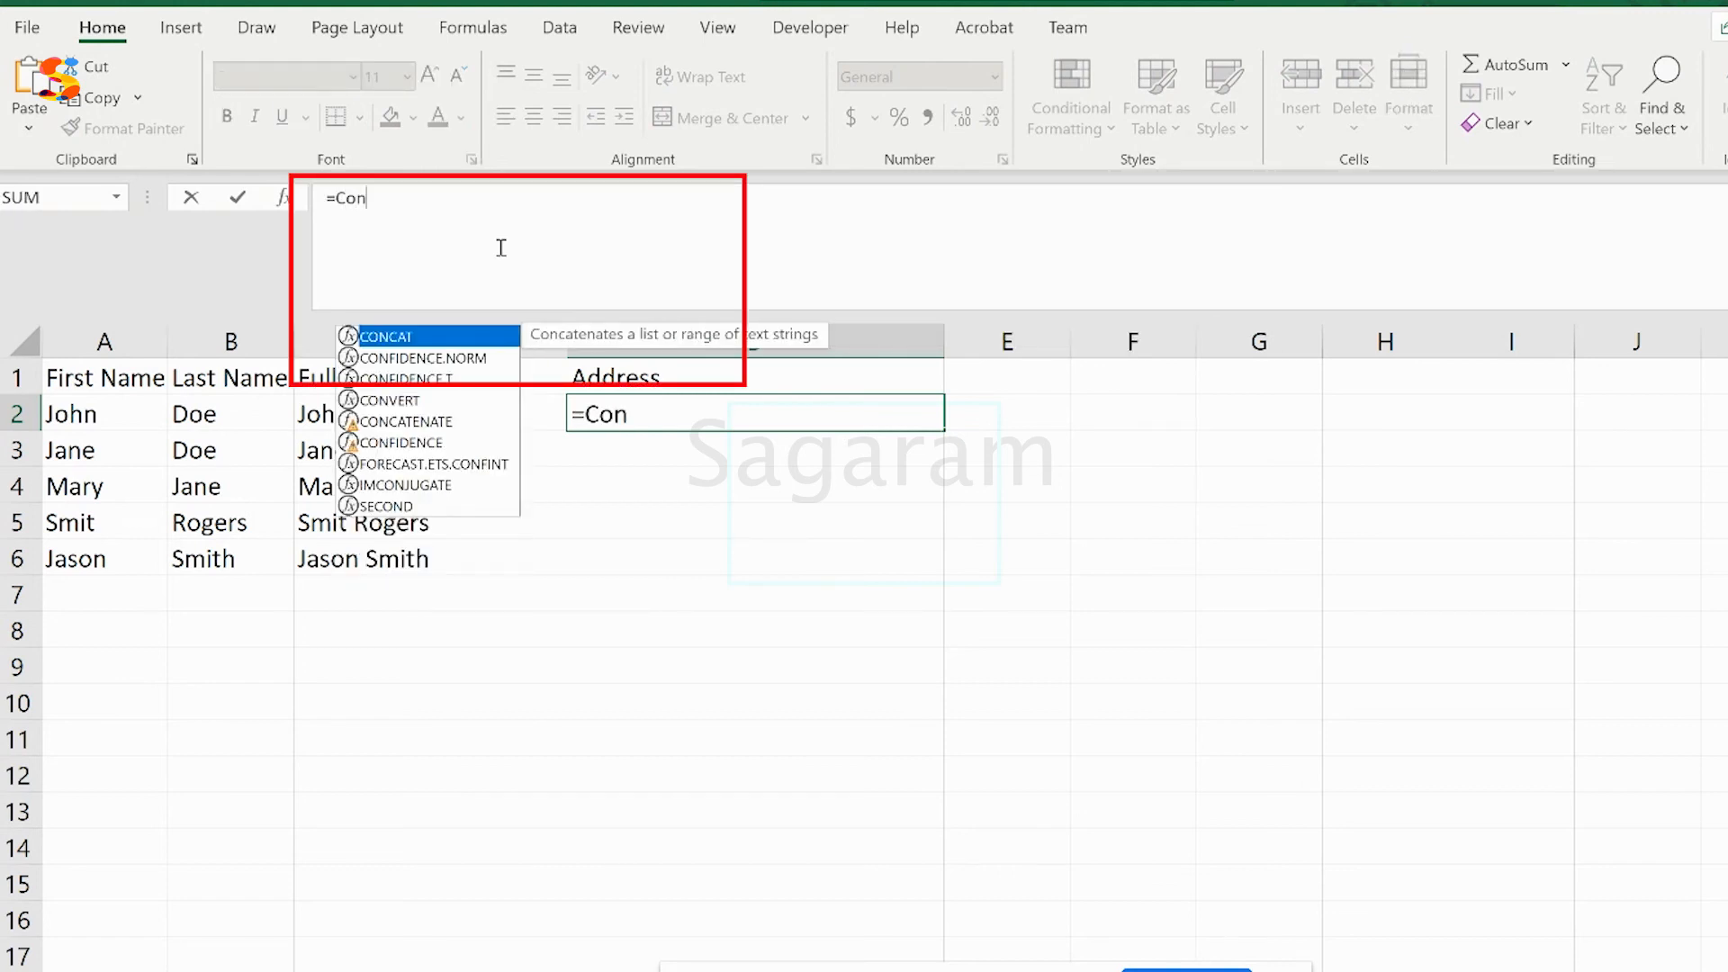
double_click(425, 336)
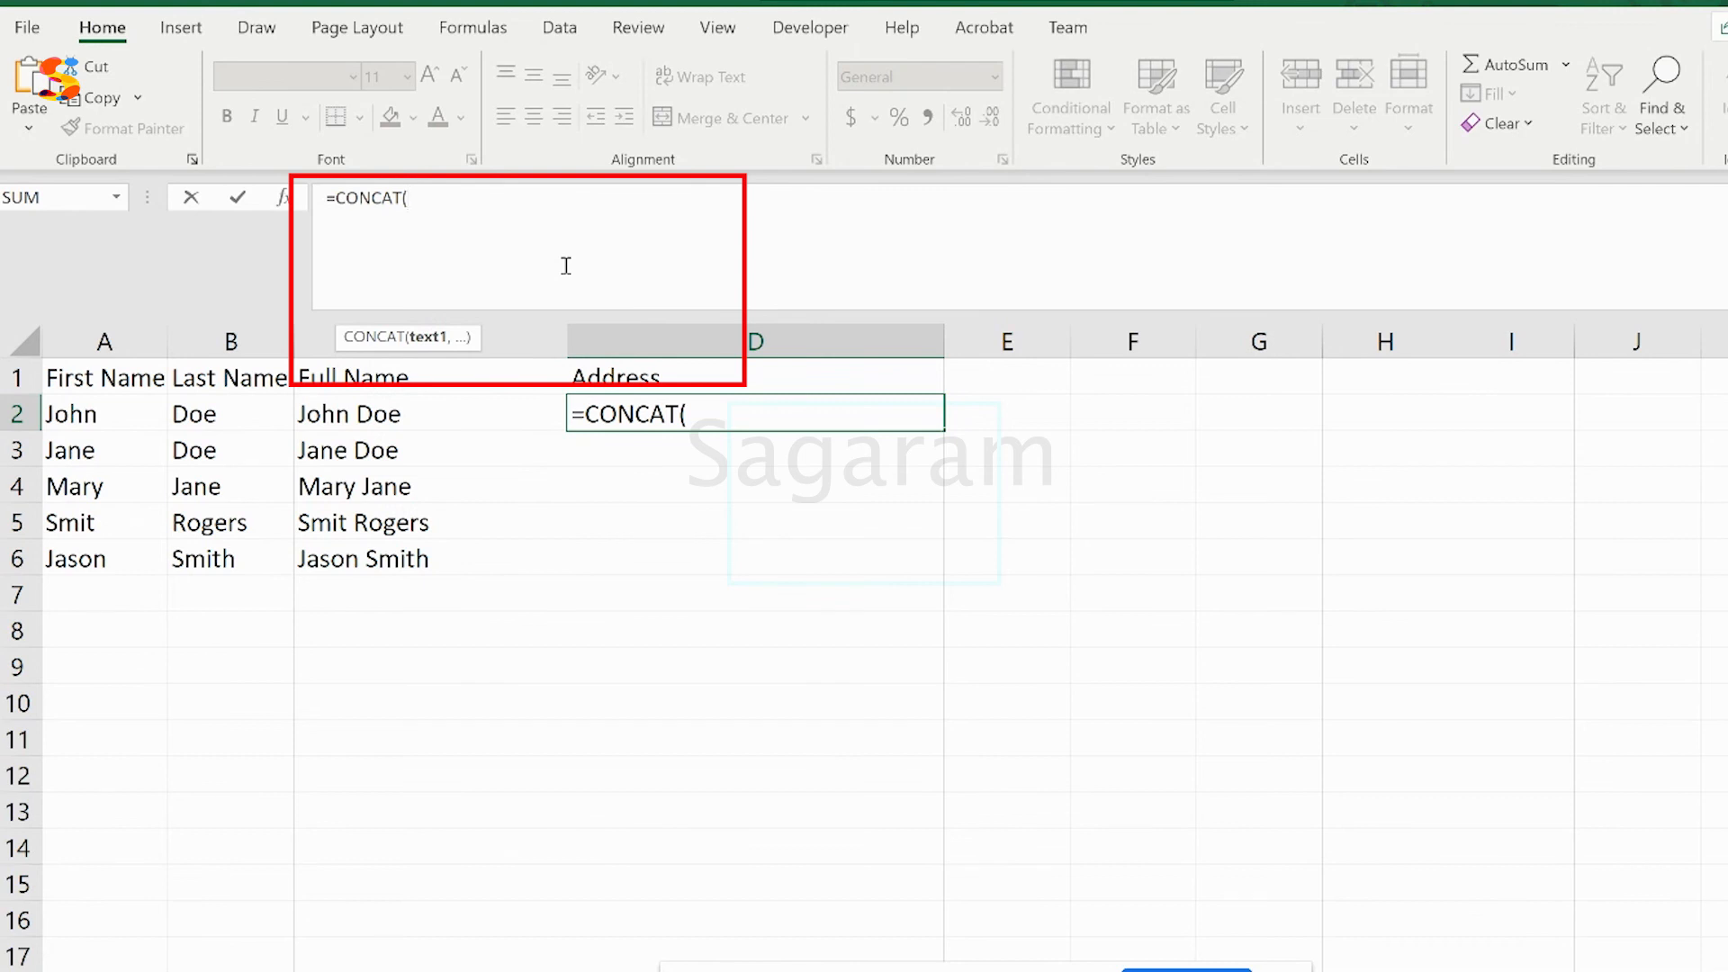
click(68, 414)
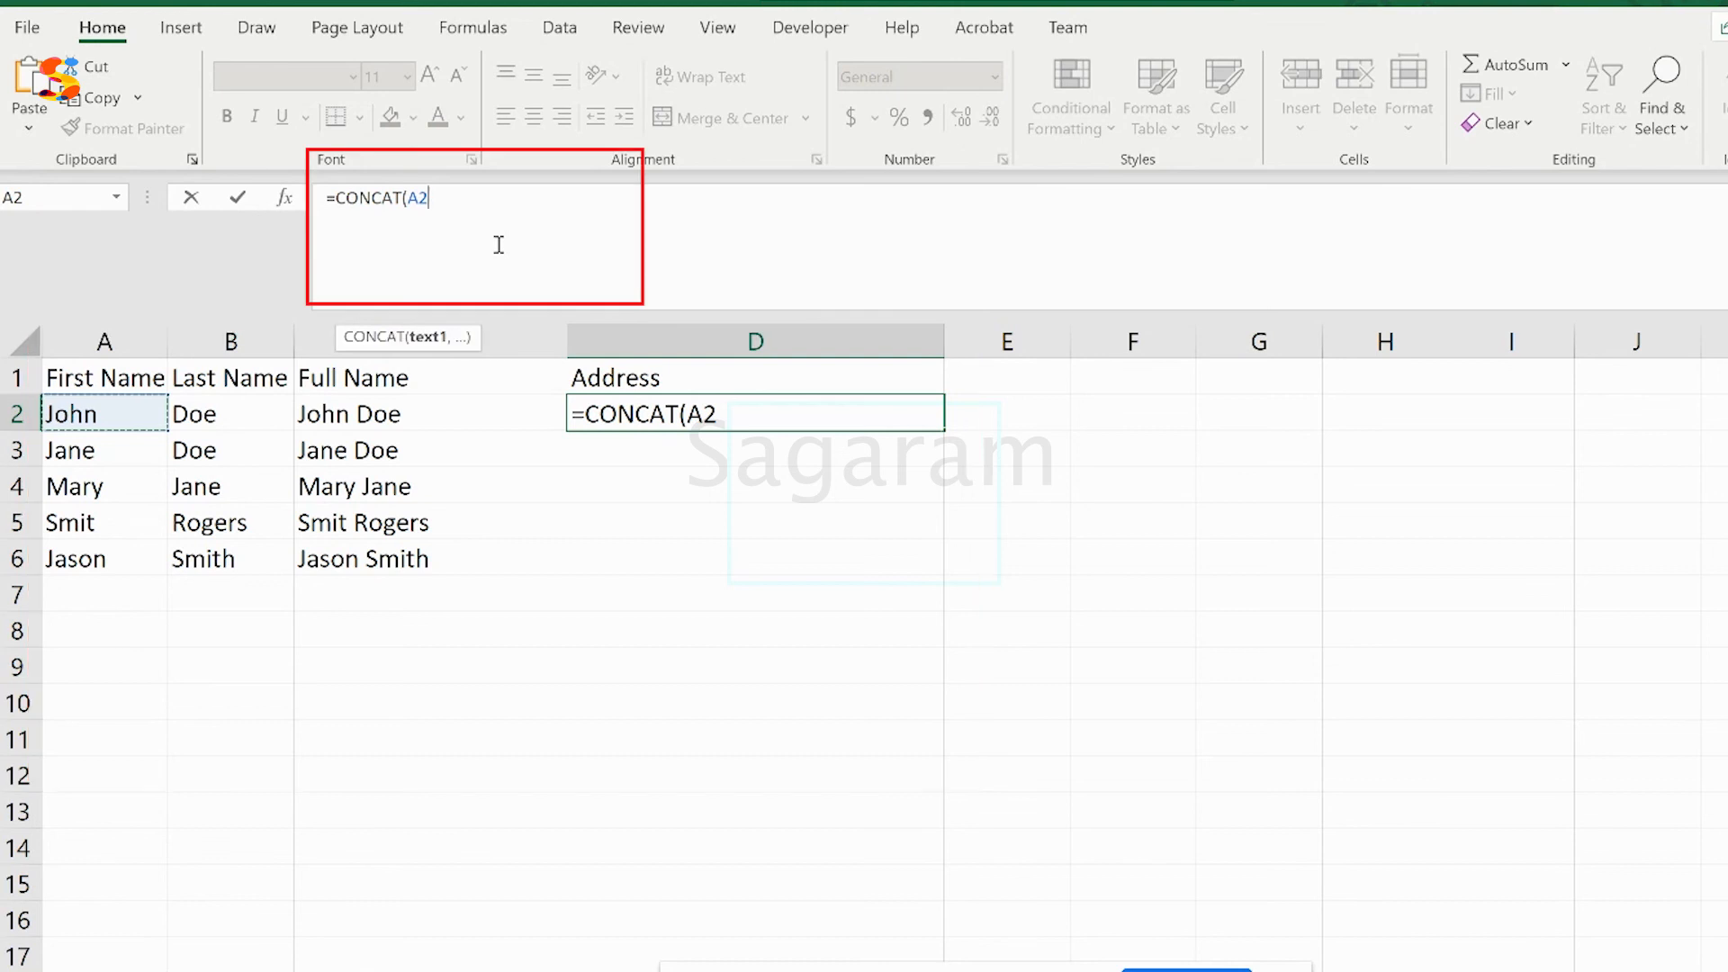
text(, ")
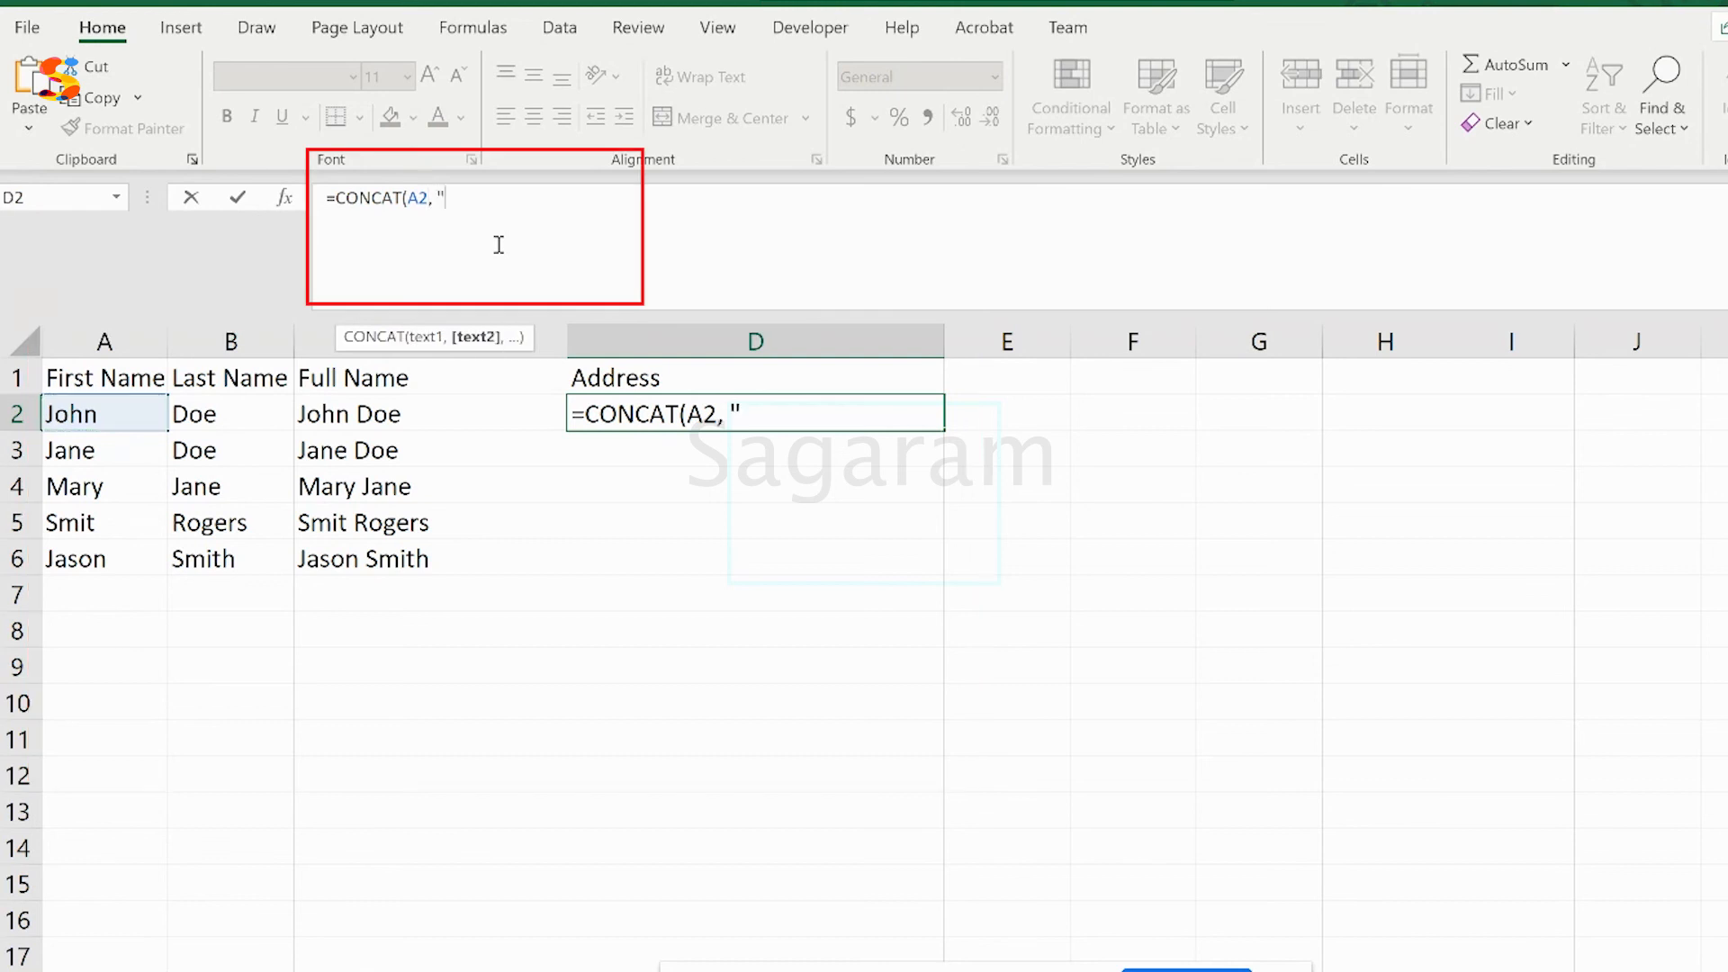
text(@company.com)
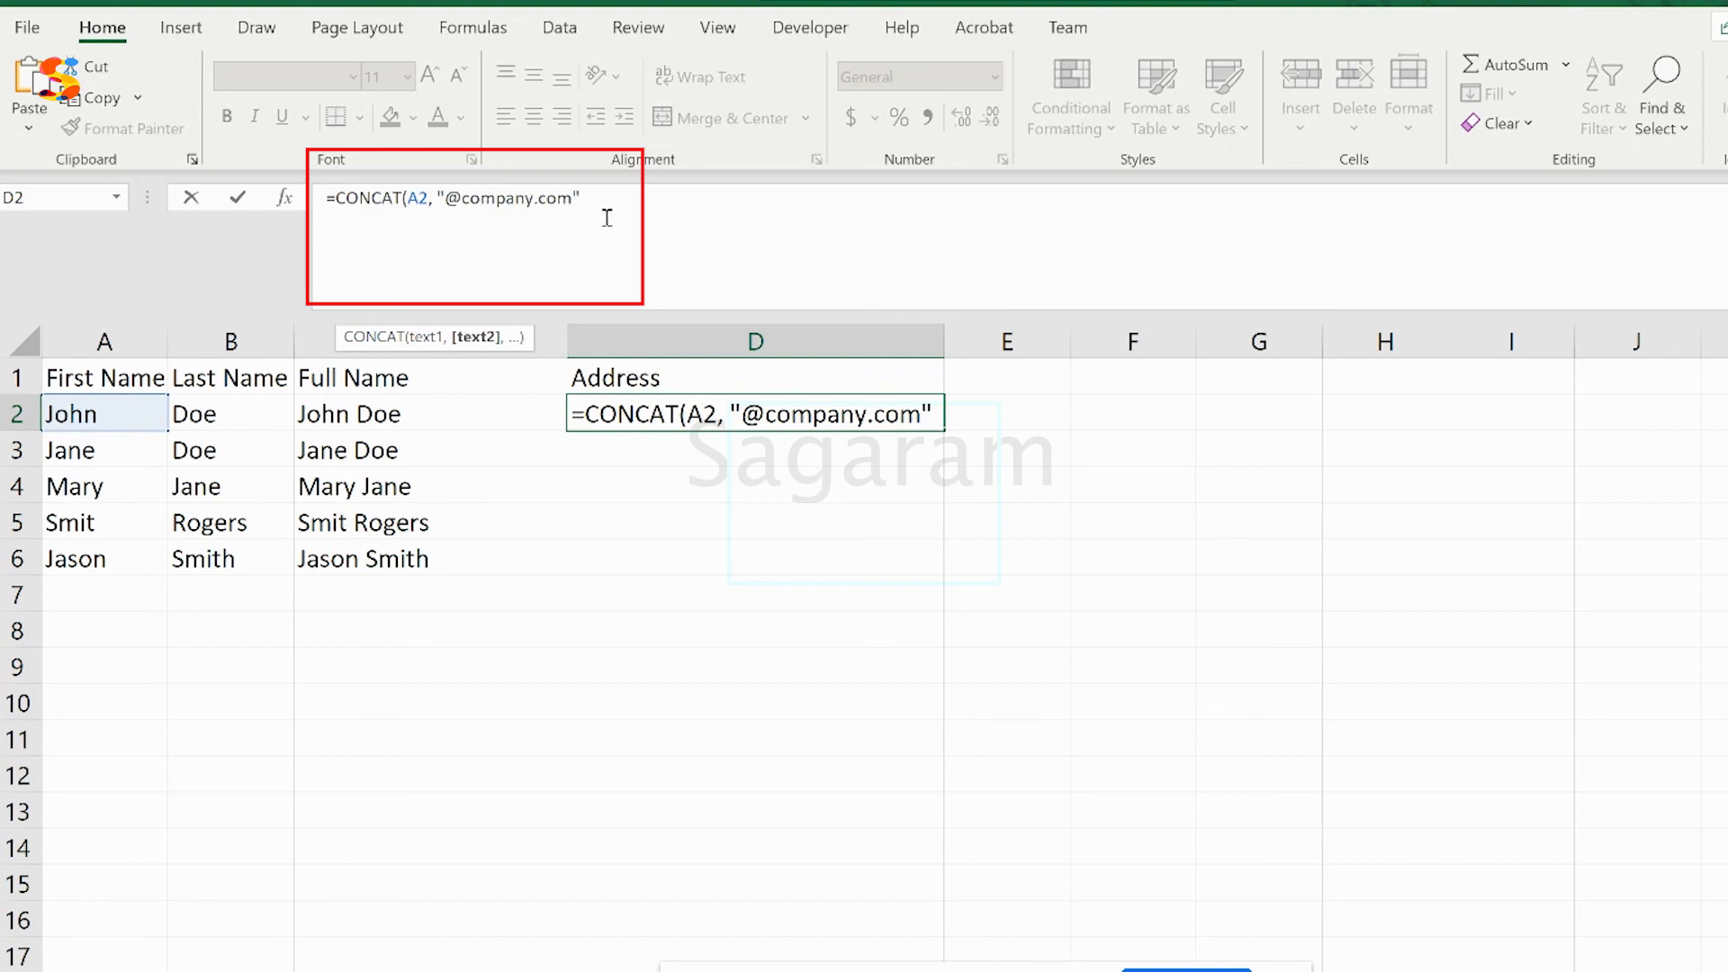
key(Return)
Step: Fill the address formula from D2 down the Address column through D14
click(857, 425)
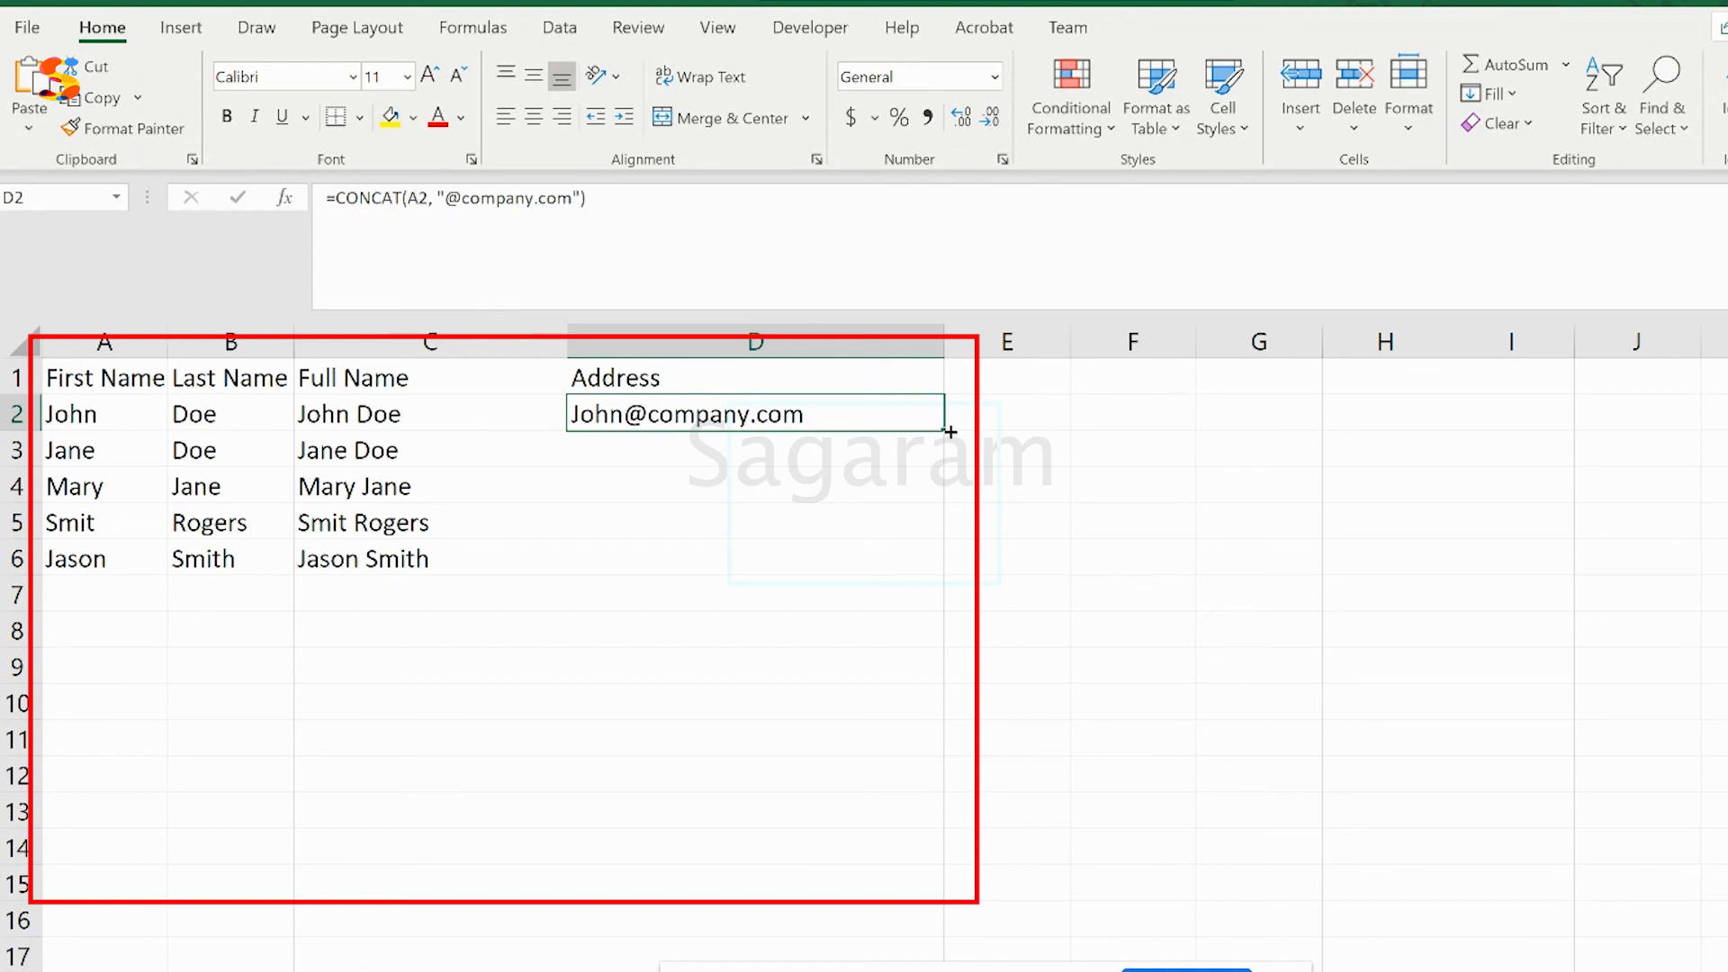
drag(949, 432, 953, 578)
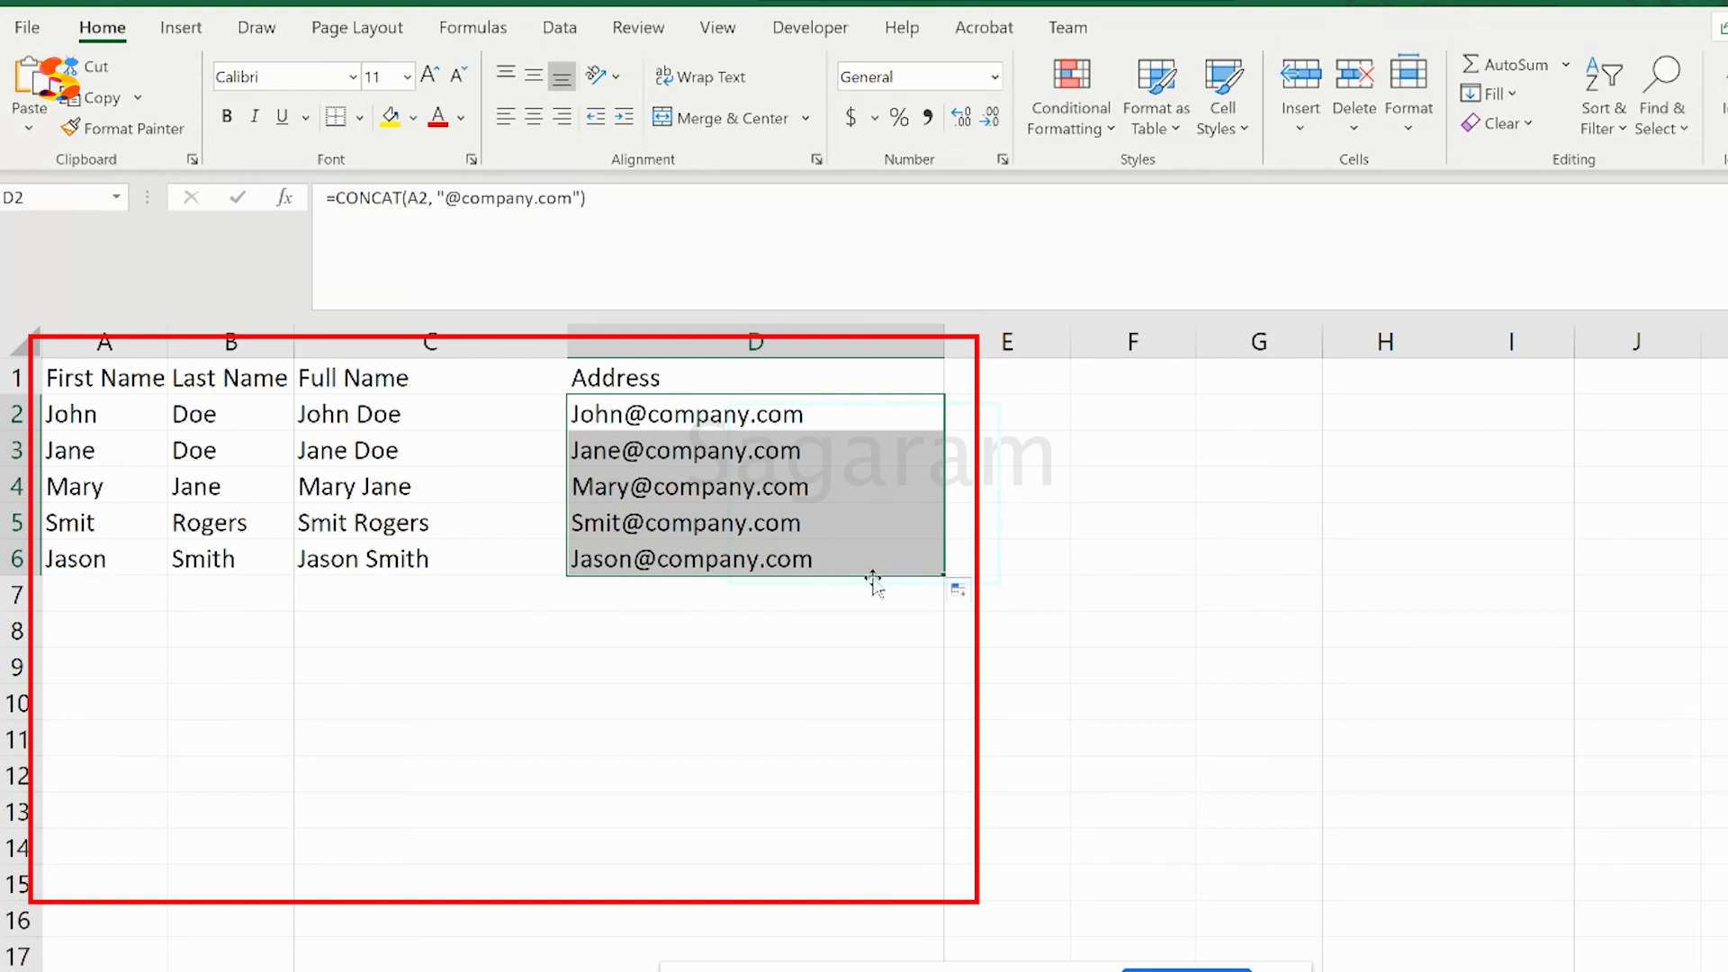
drag(945, 576, 933, 860)
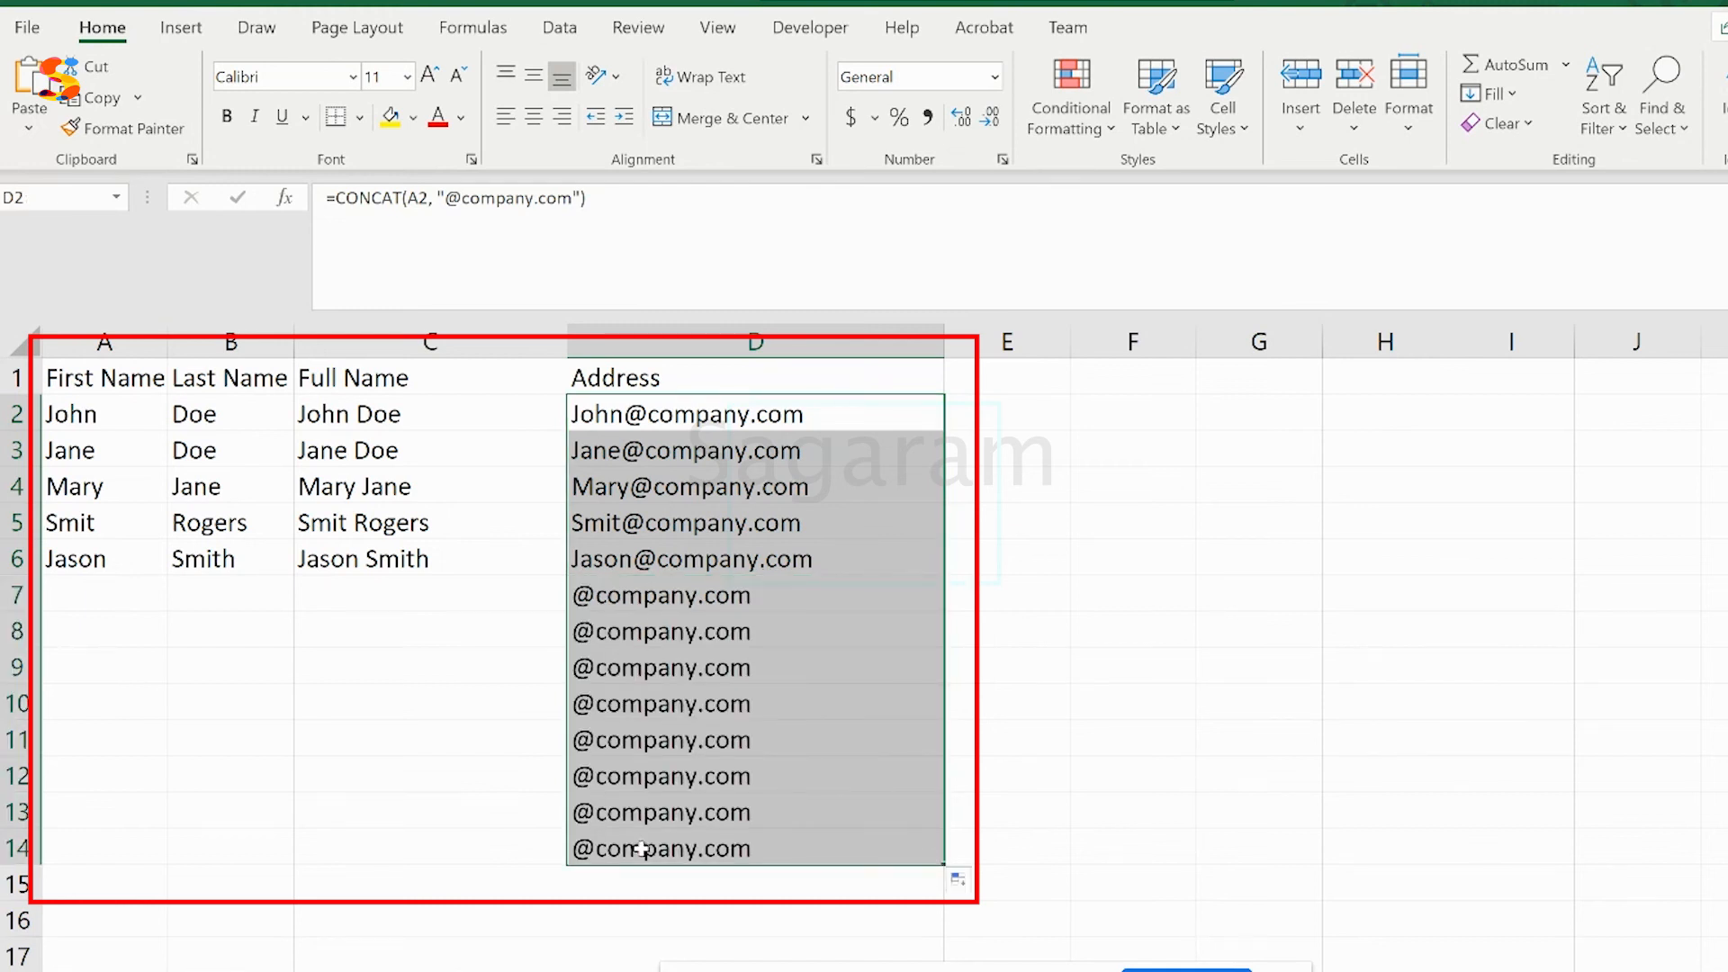
click(648, 625)
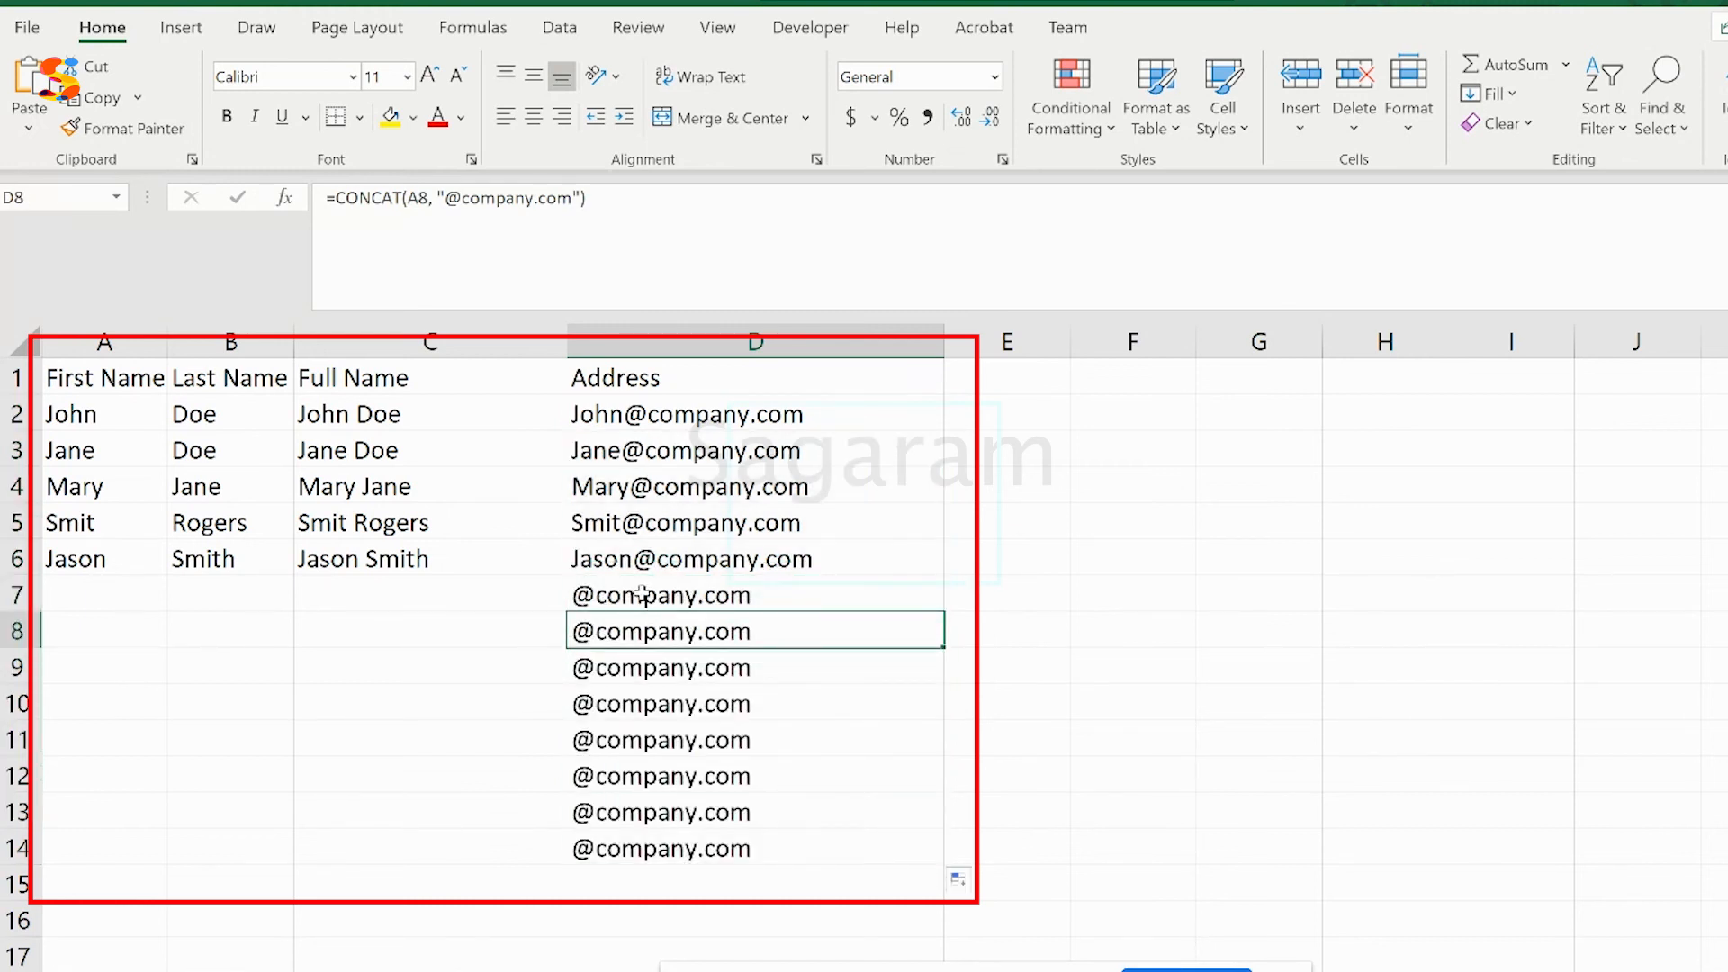
click(121, 594)
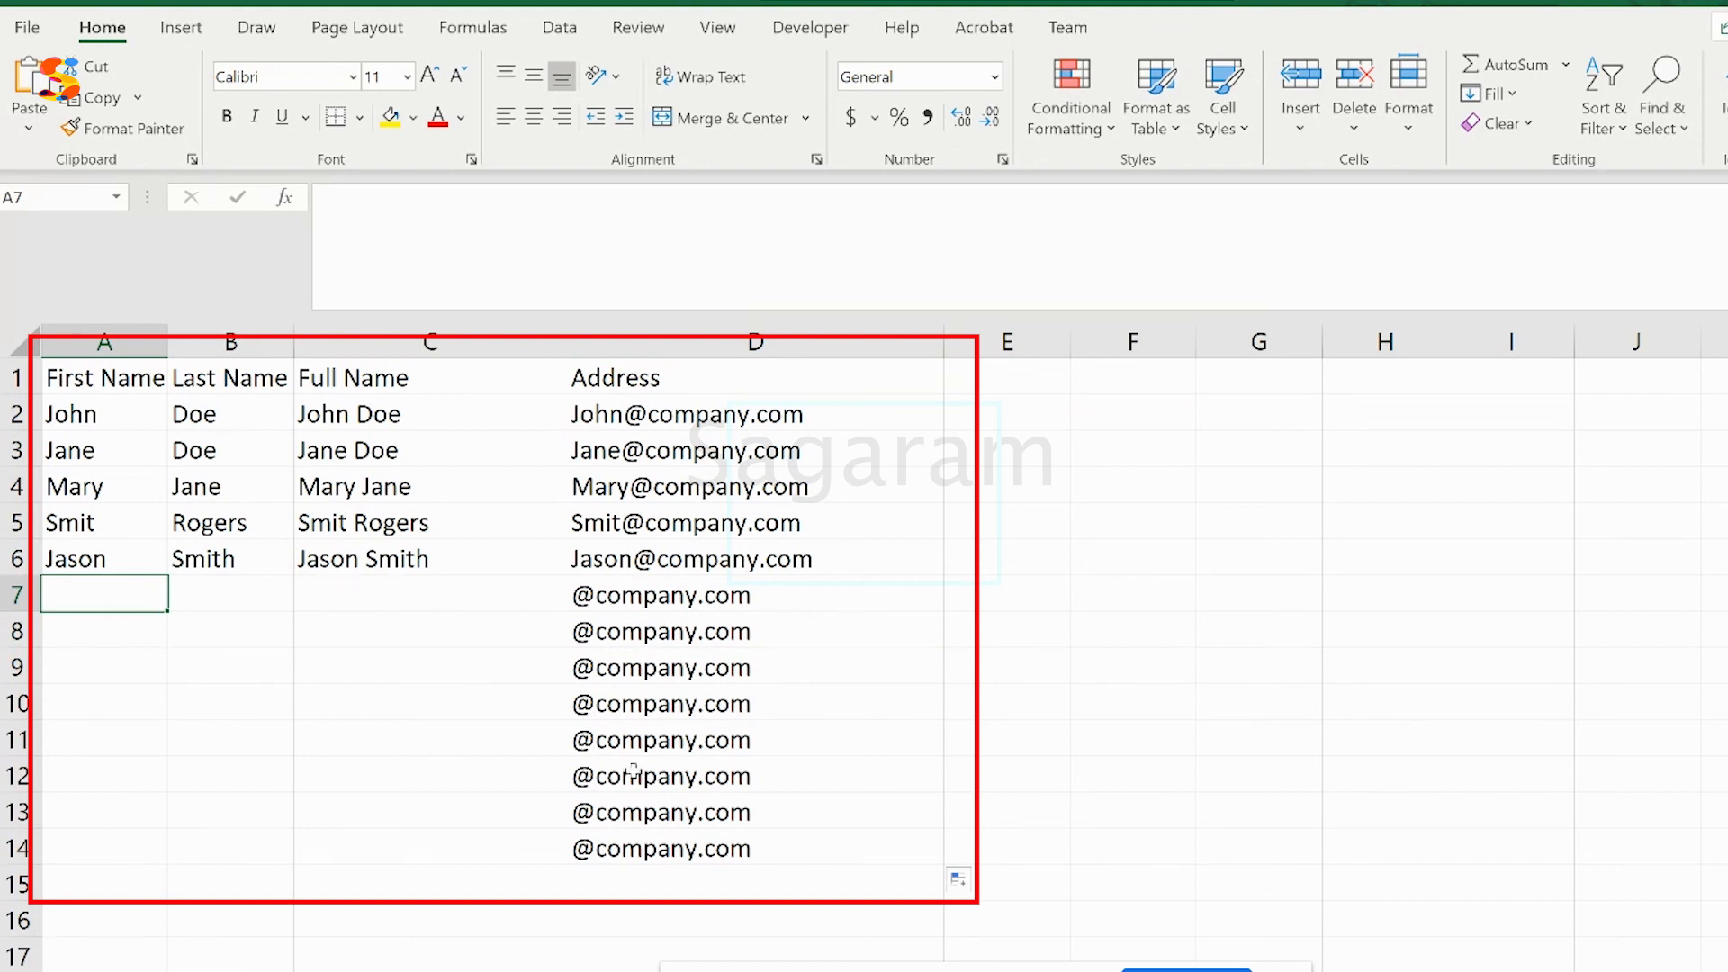
click(677, 412)
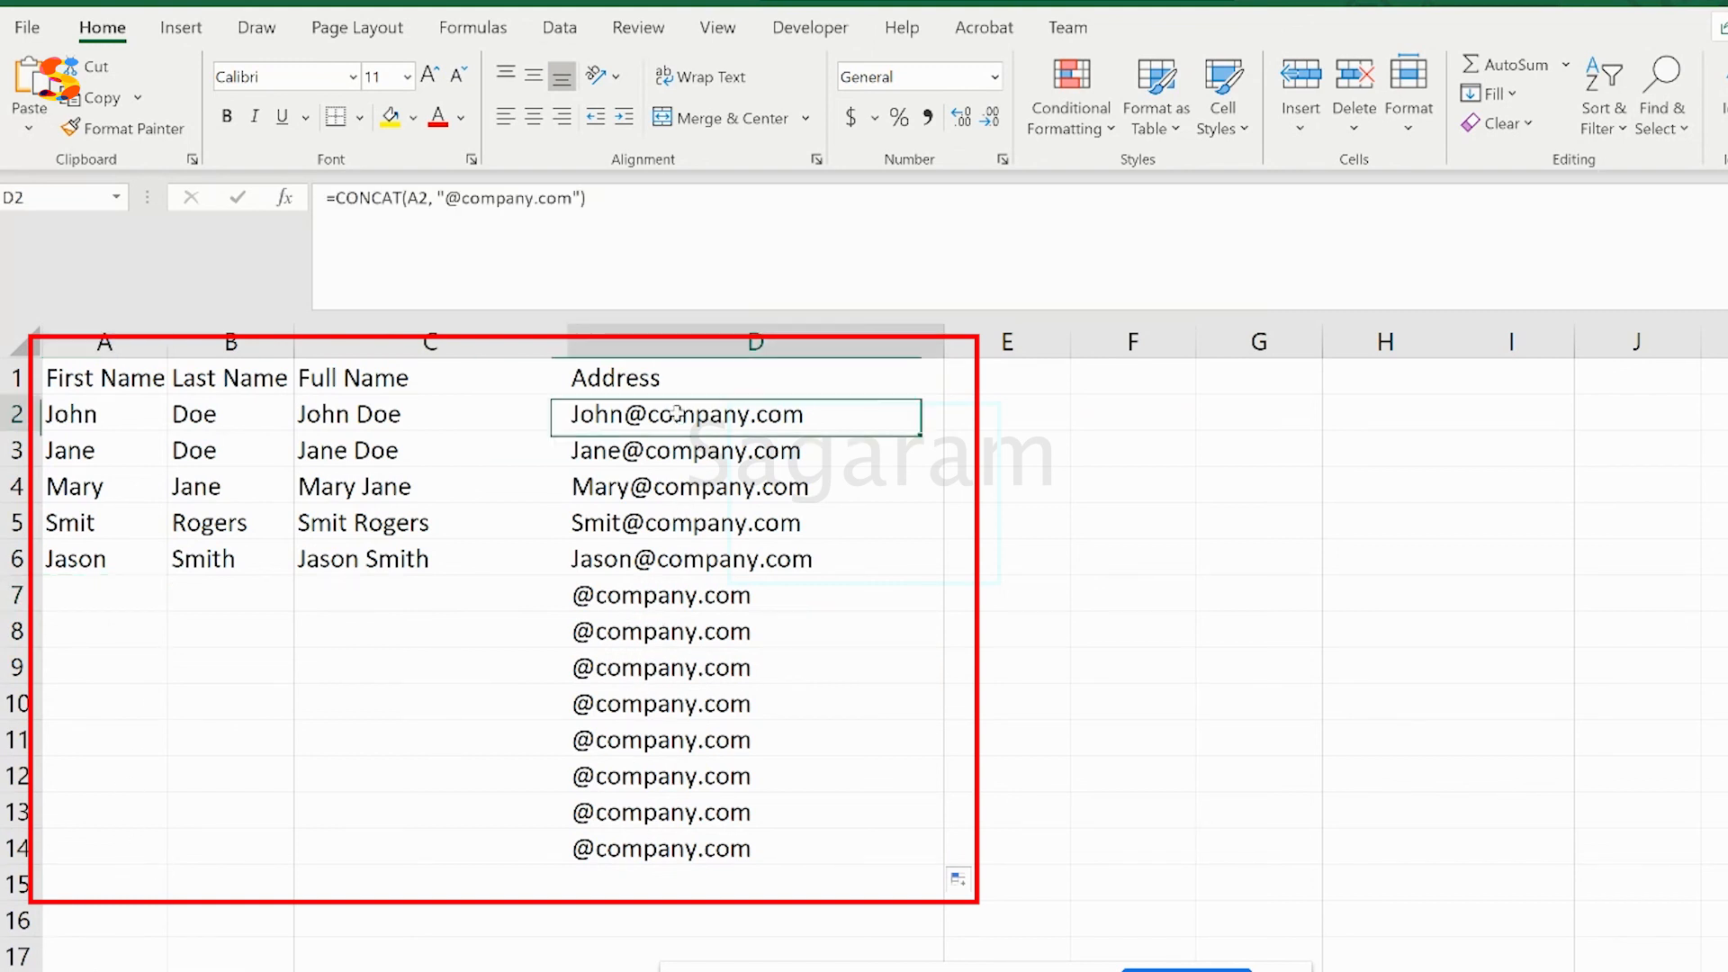